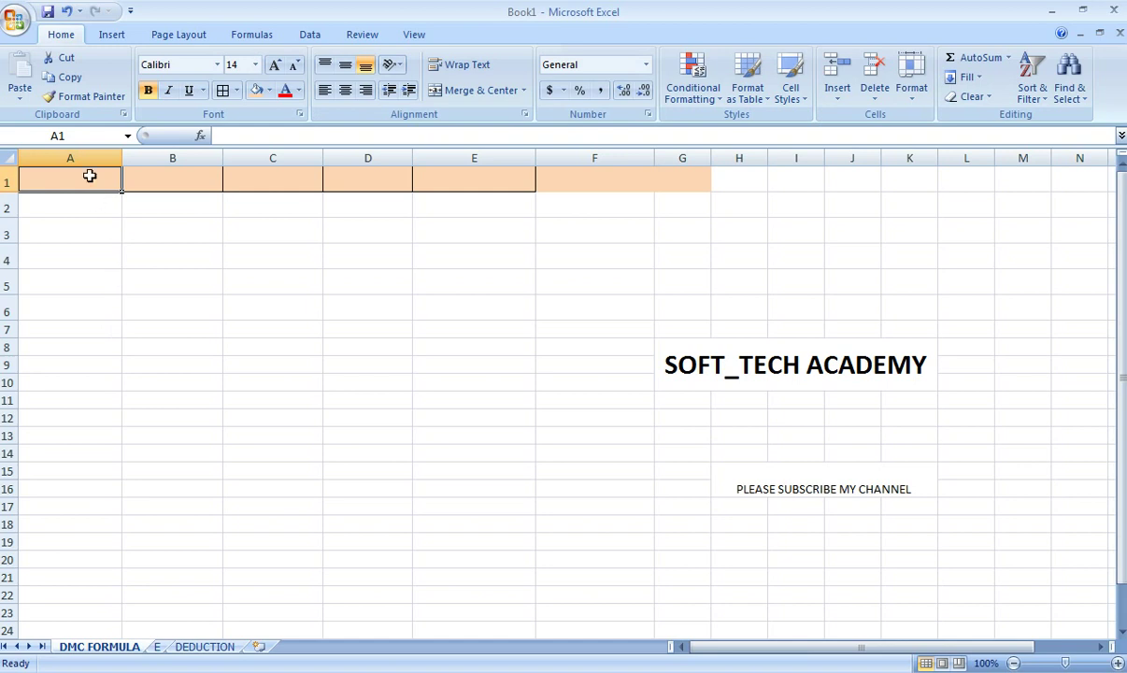
Enter the headings NAME, T/MARKS and O/MARKS in A1:C1.
text(NA)
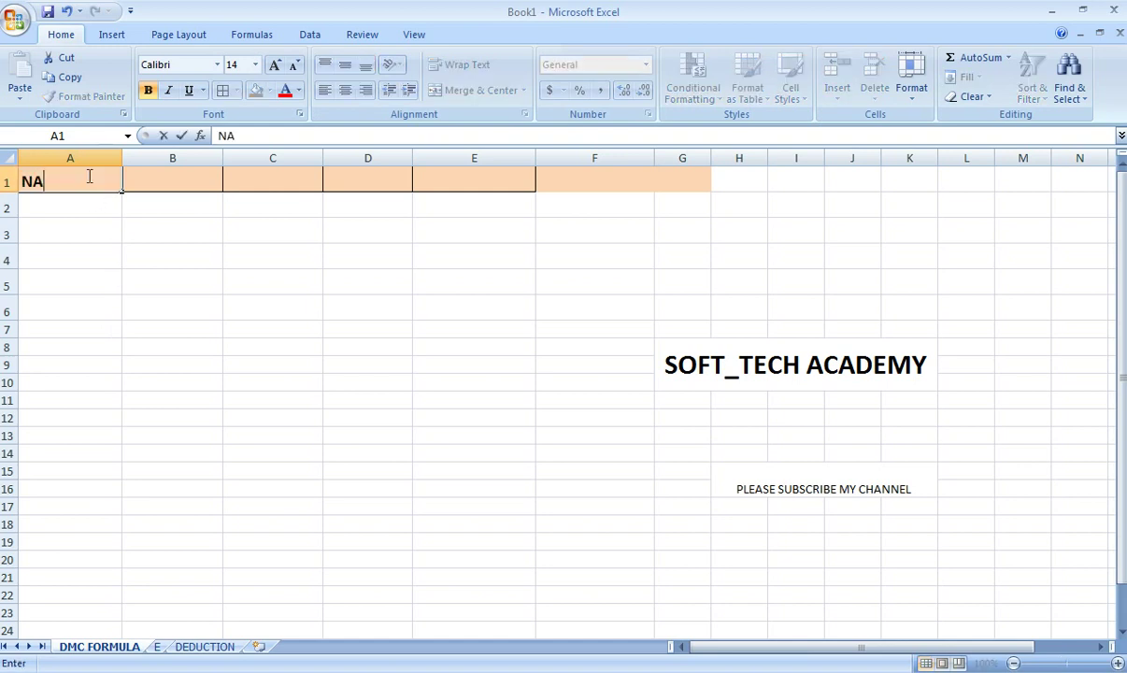
text(ME)
key(Tab)
text(T/MARKS)
key(Tab)
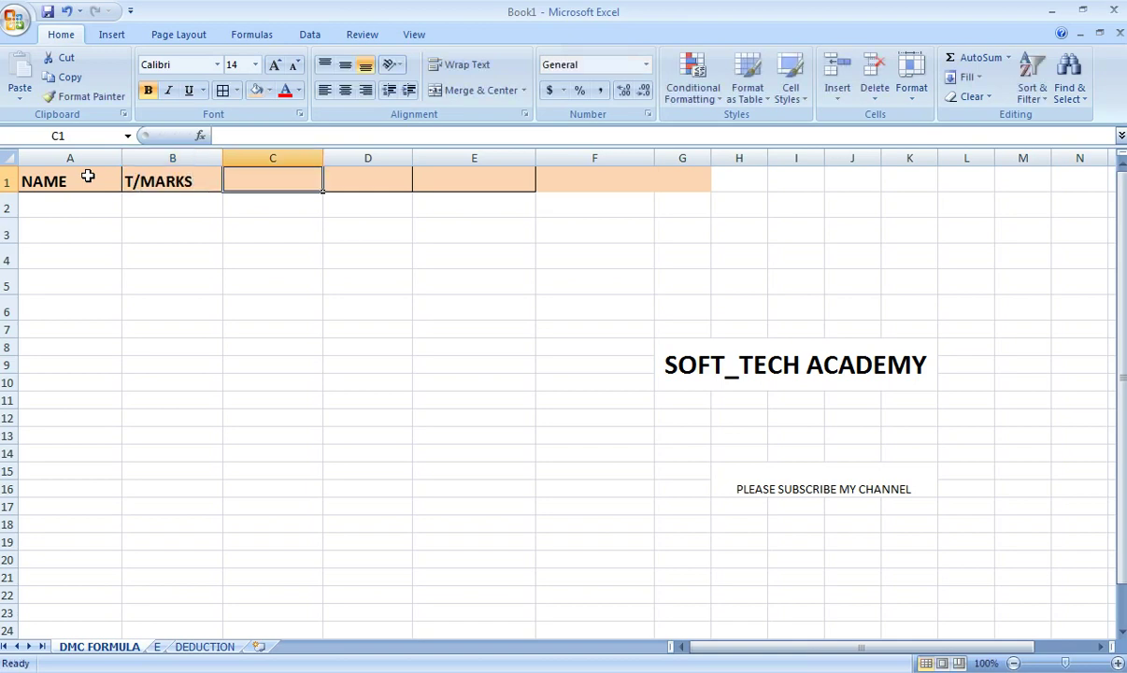
text(O/MARKS)
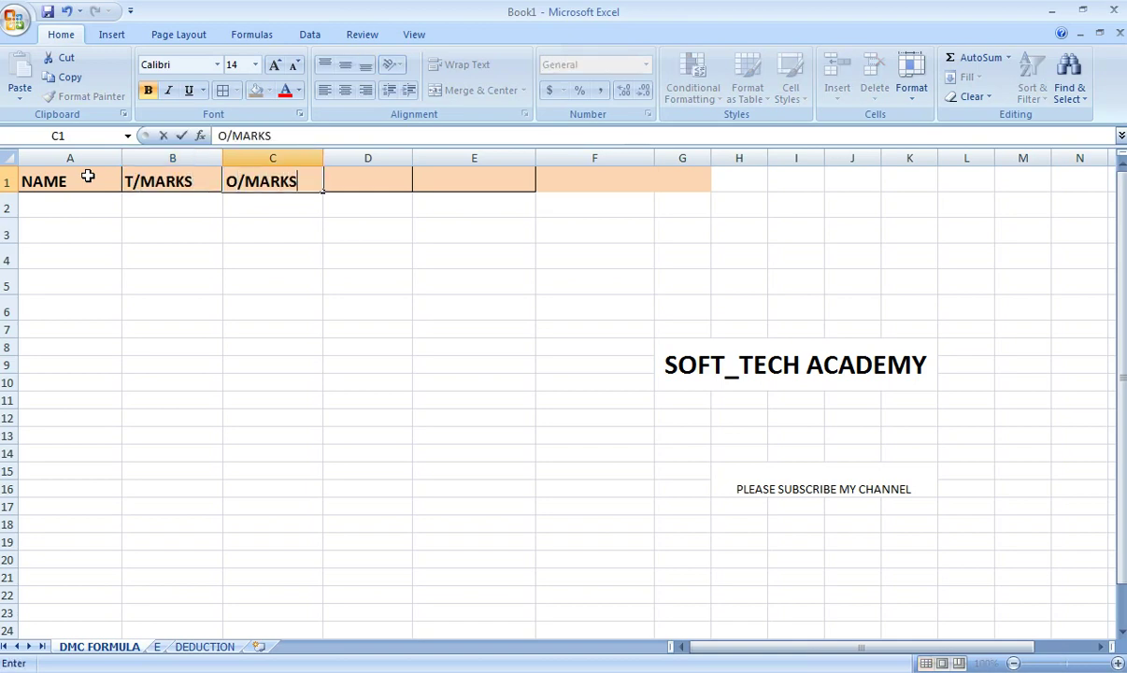
key(Tab)
Enter the headings PER%, RESULT and GRADE in D1:F1.
text(PER%)
key(Tab)
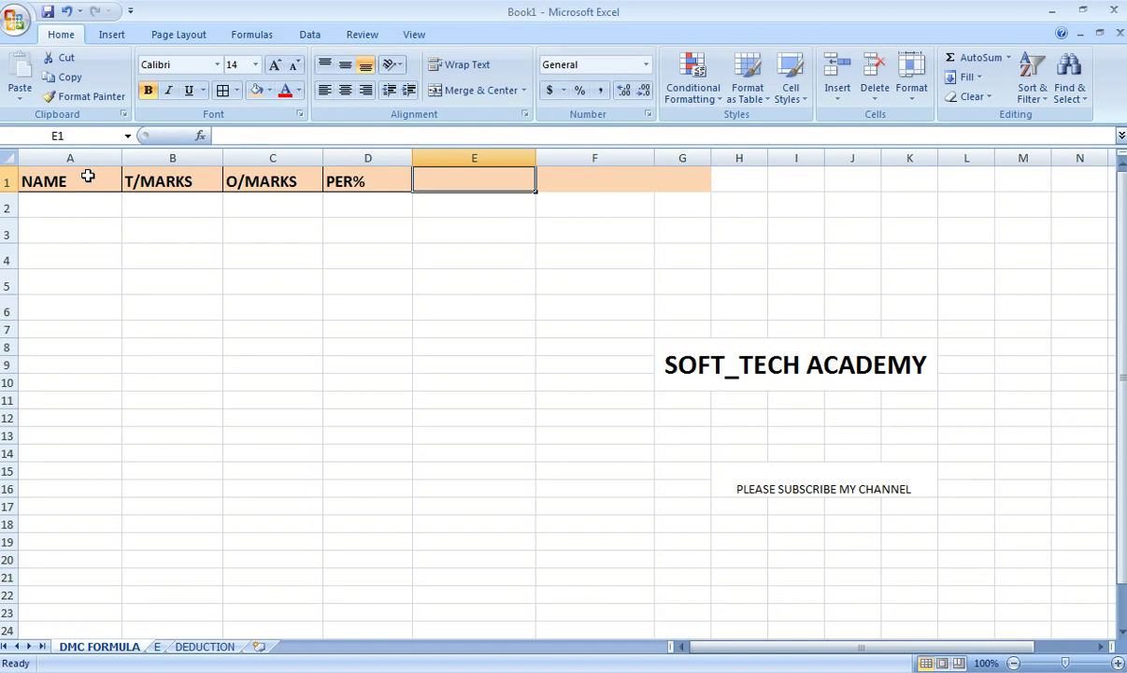
text(RESULT)
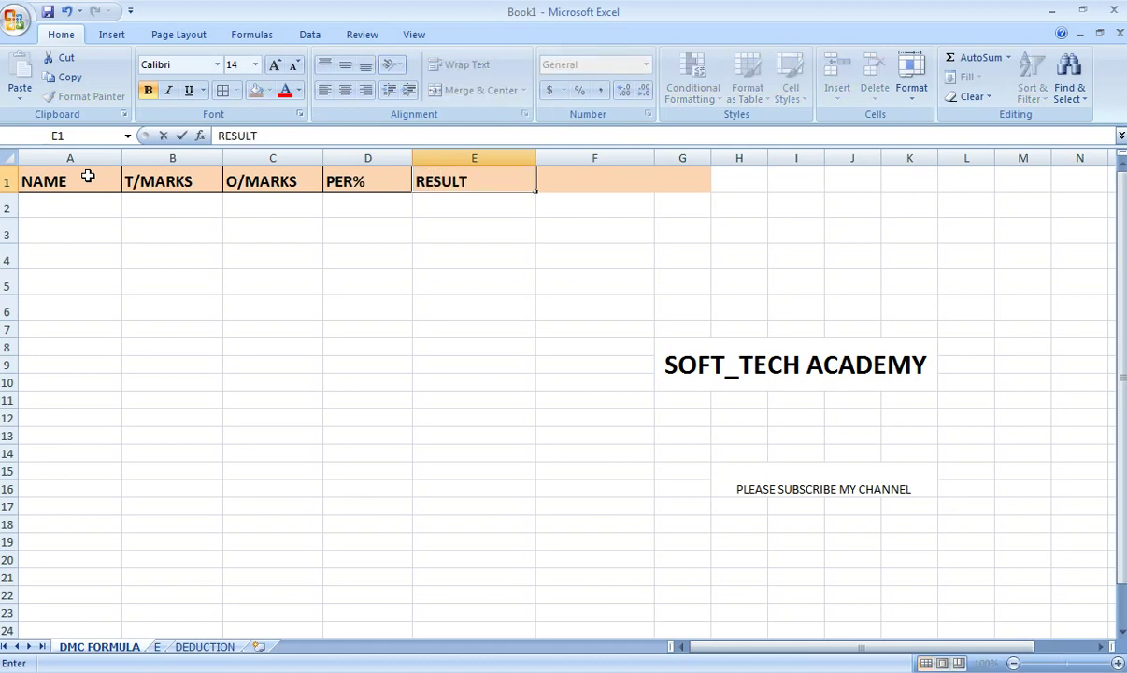
key(Tab)
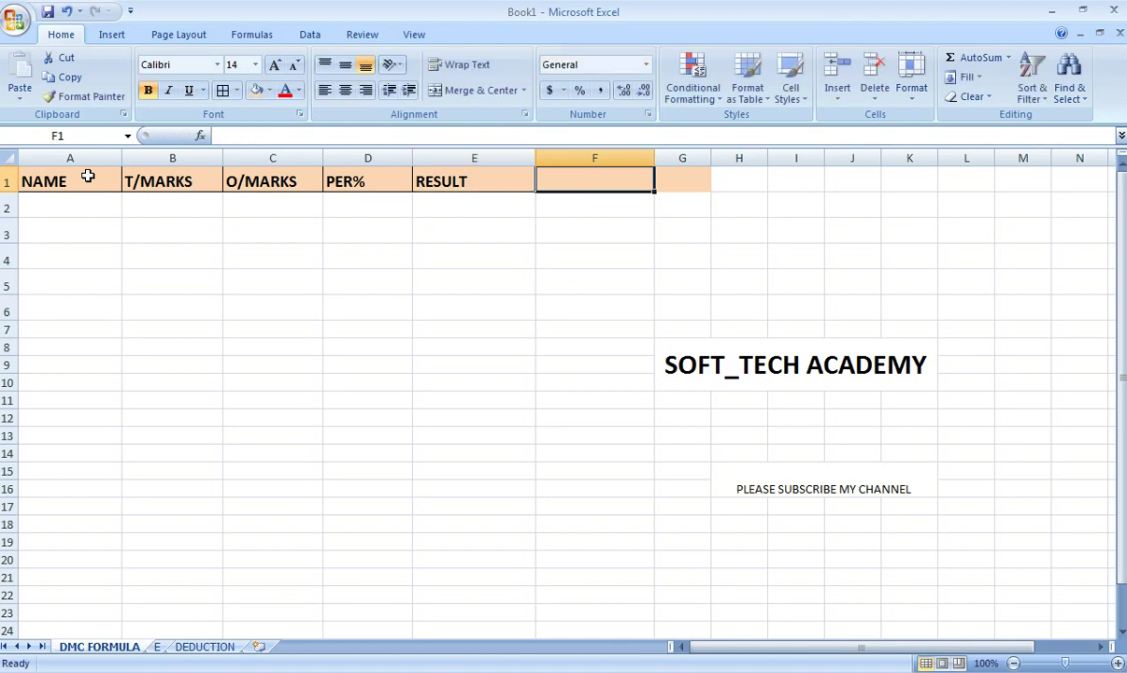
text(GRADE)
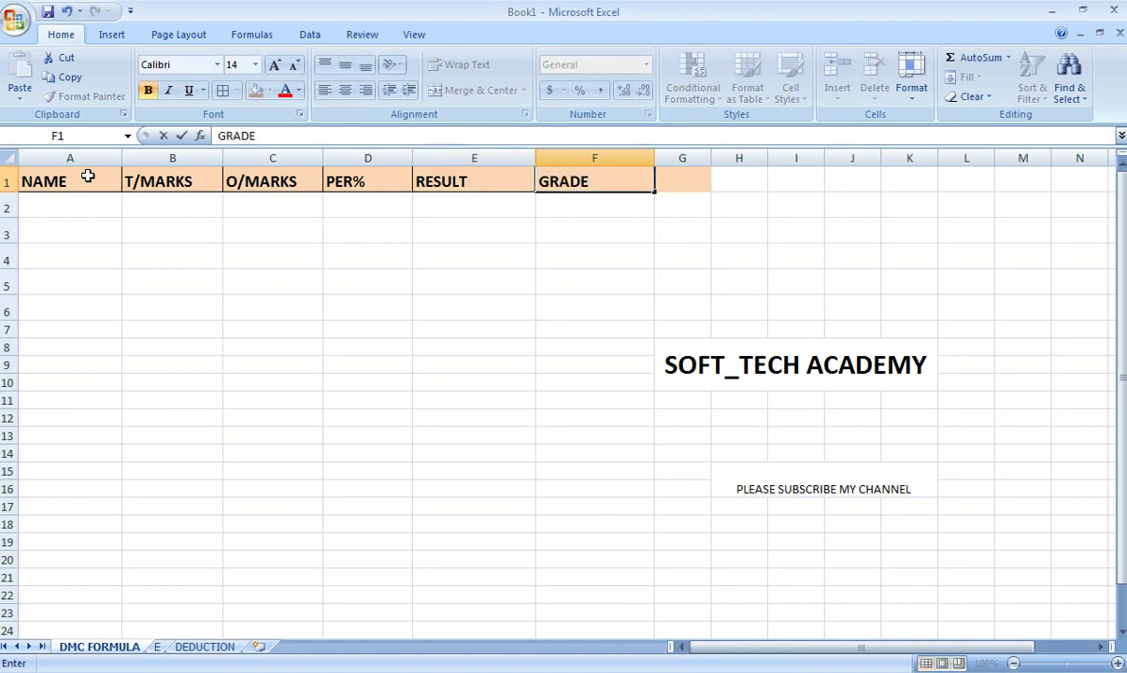
key(Return)
key(Left)
key(Left)
key(Left)
key(Left)
key(Left)
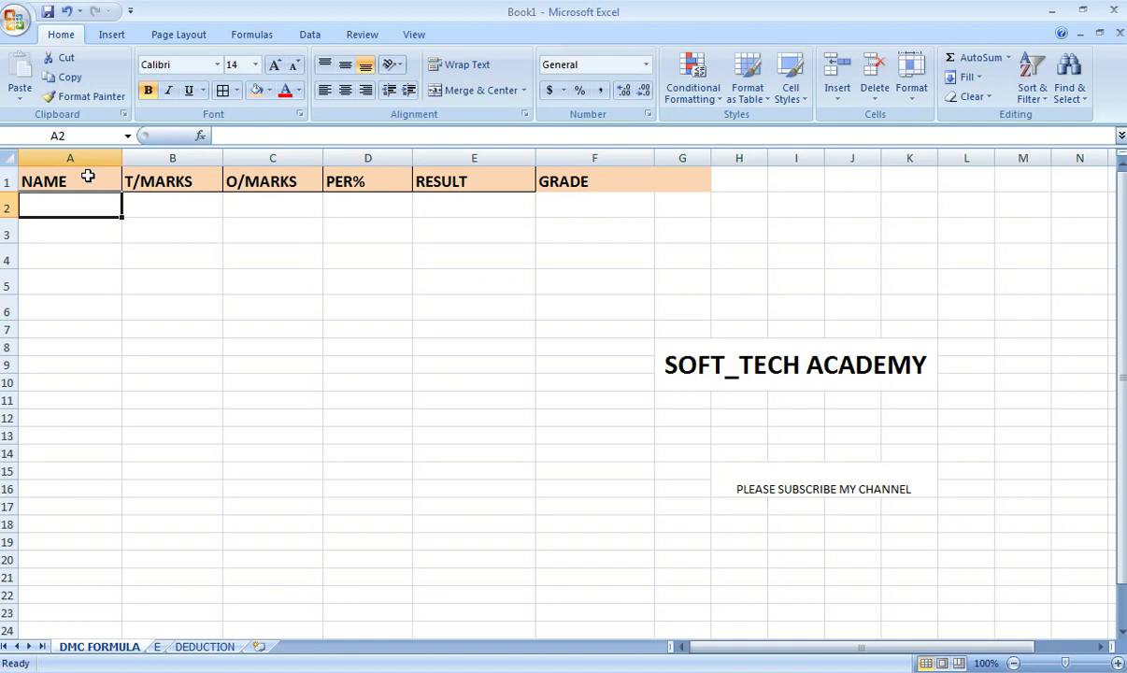
Fill row 2 with the first student's name, total marks 1100 and obtained marks 500.
text(KASHIF)
key(Tab)
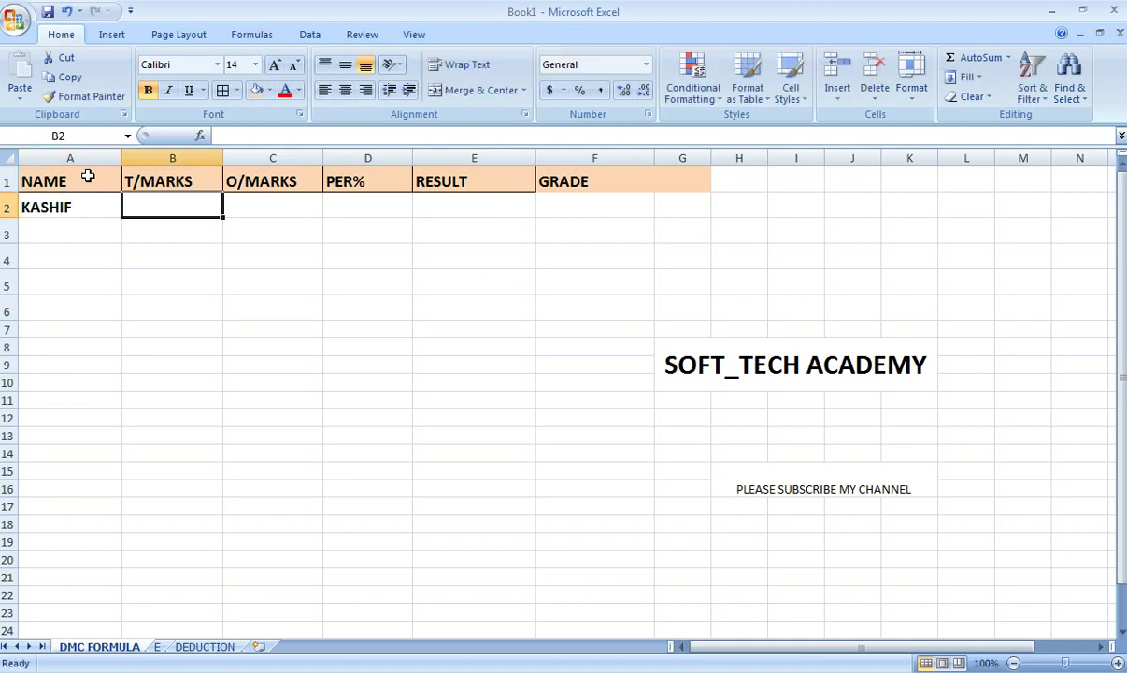
text(1100)
key(Tab)
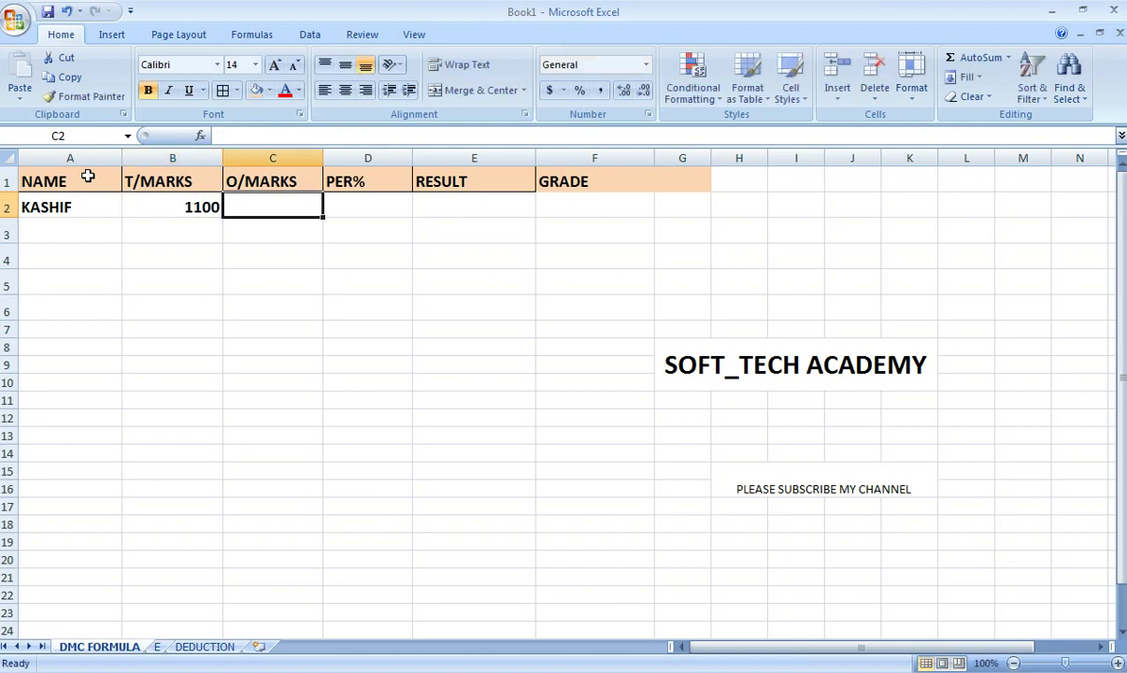
text(500)
key(Tab)
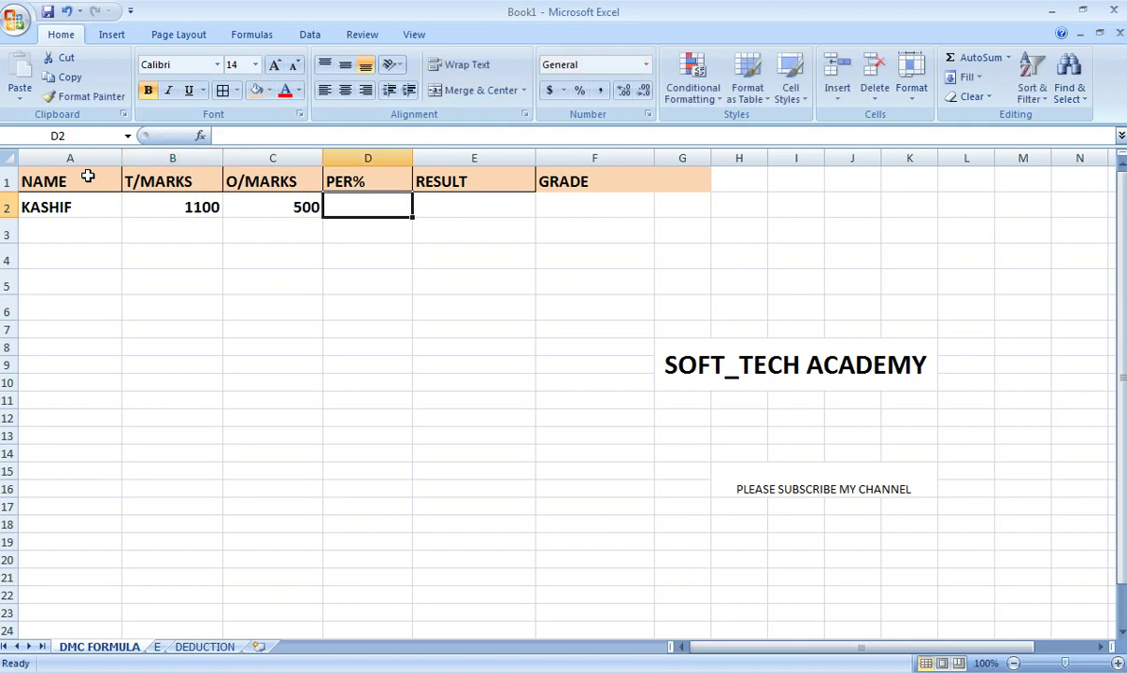
text(=SU)
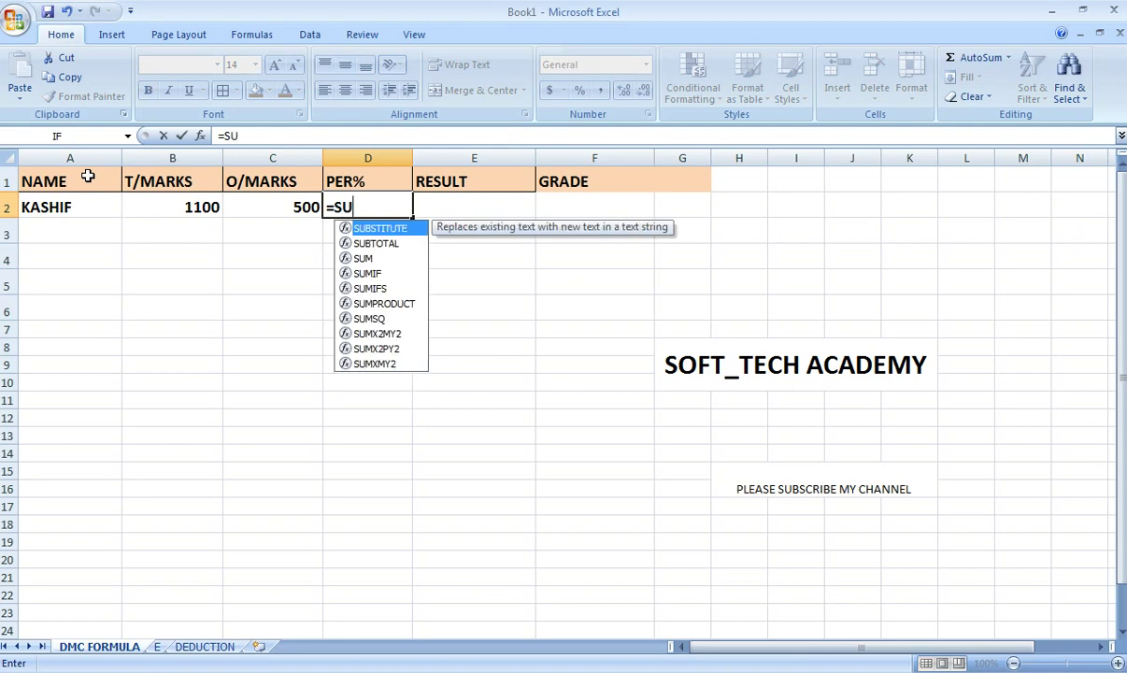
text(M()
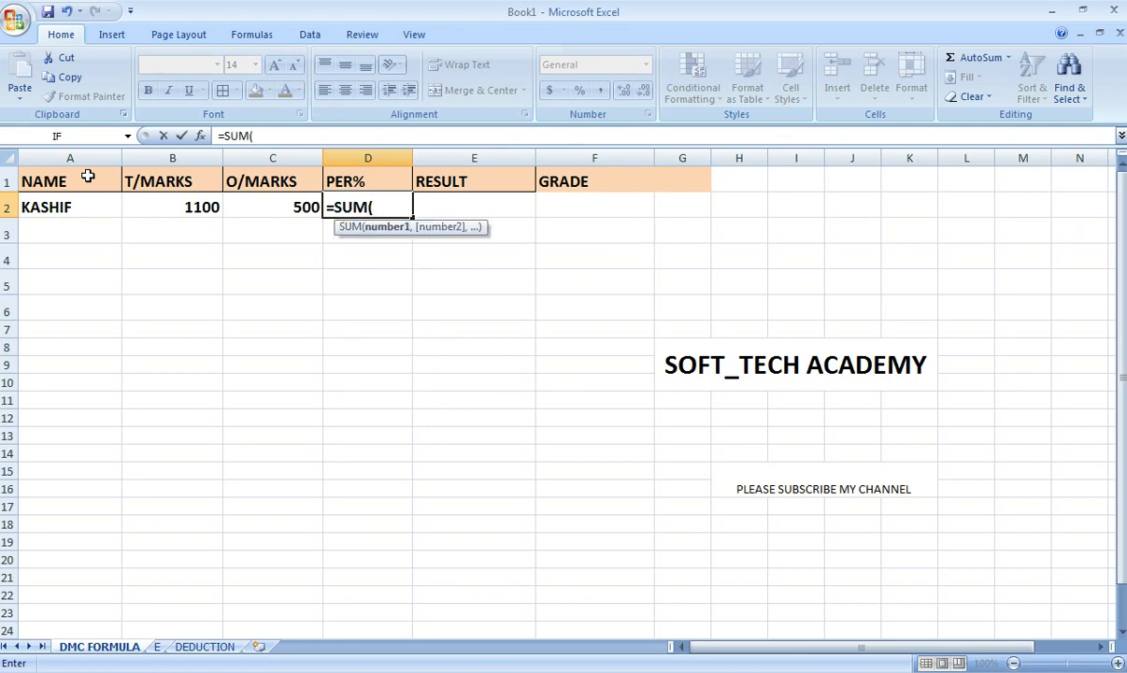
Complete the D2 percentage formula =SUM(C2*100/B2), which shows 45.454545.
click(283, 202)
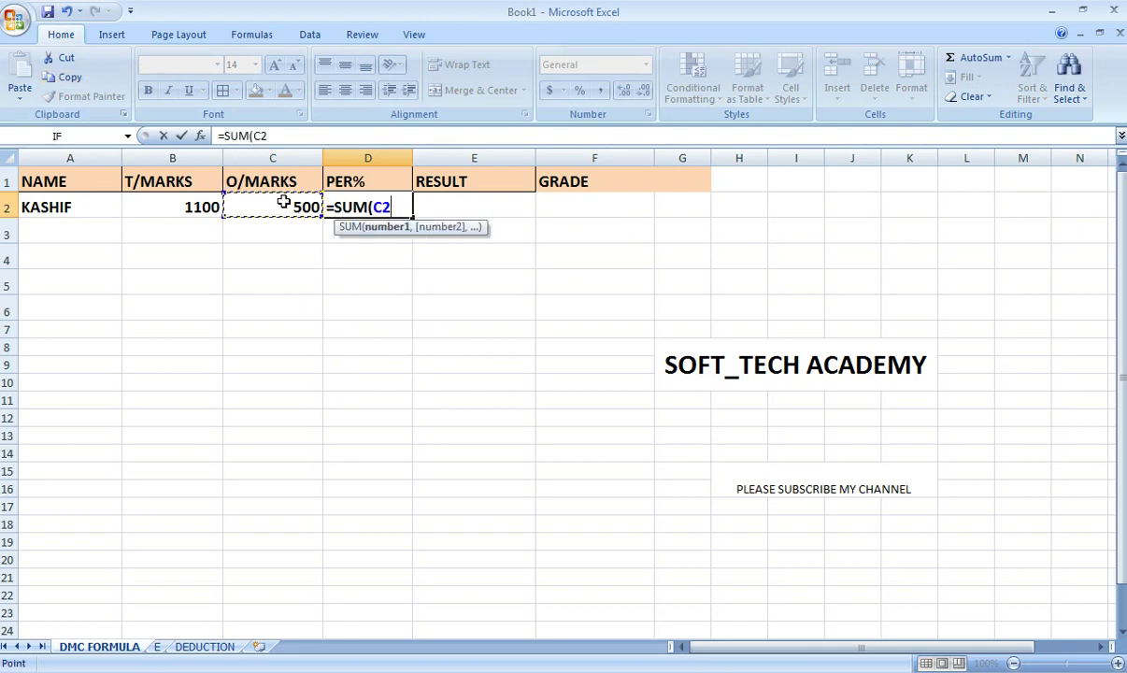
text(*)
text(100/)
click(201, 206)
key(Return)
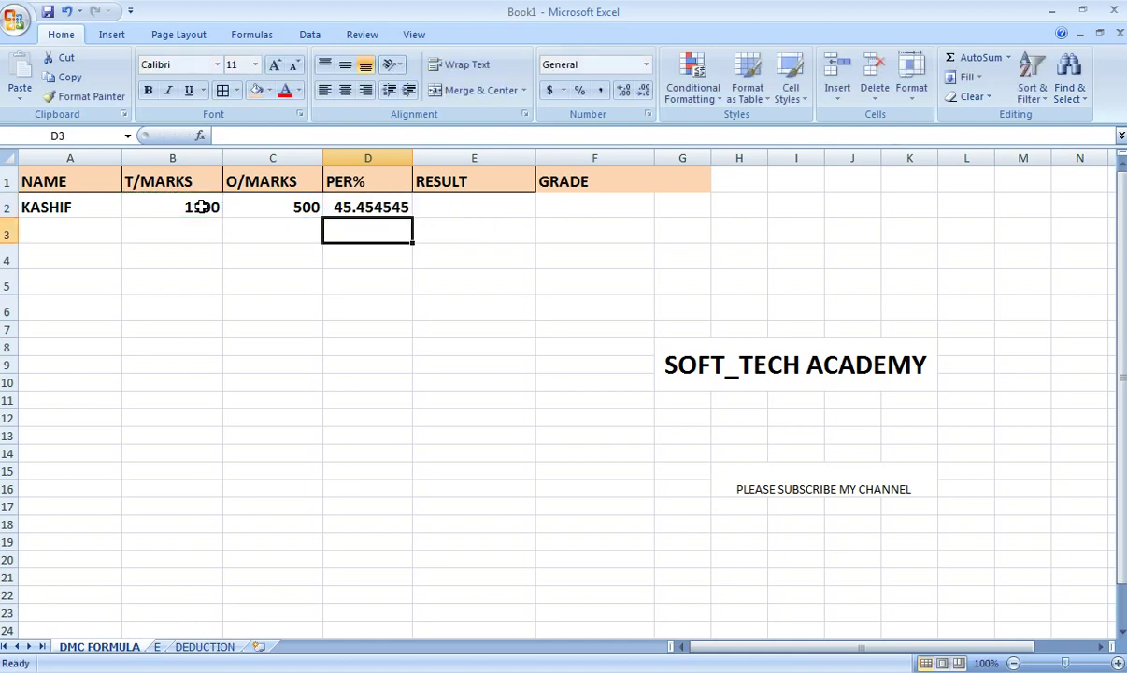
click(473, 201)
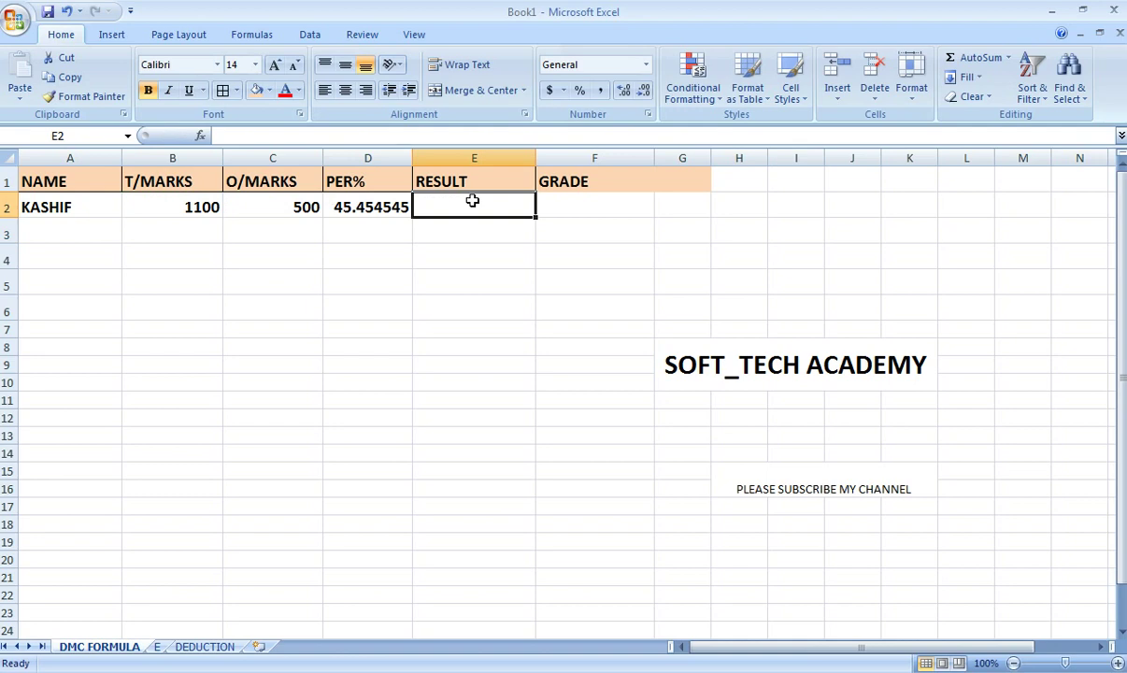
Enter =IF(D2>=33,"PASS","FAIL") in E2 so the first student shows PASS.
text(=IF)
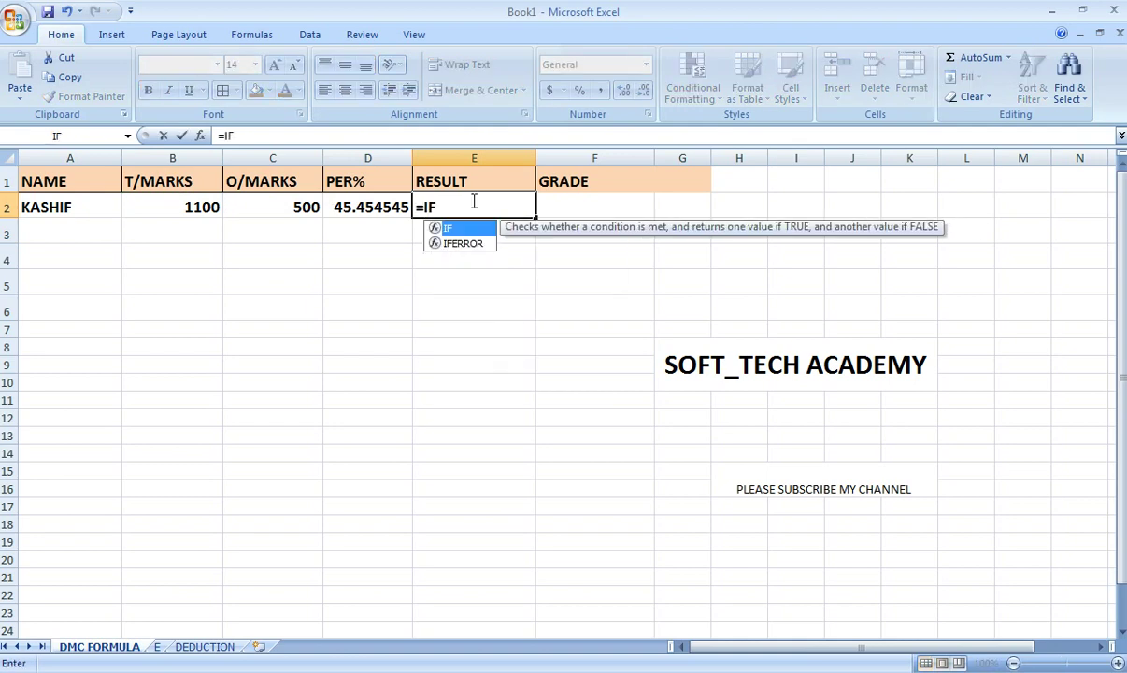
text(()
click(348, 208)
text(>=33,")
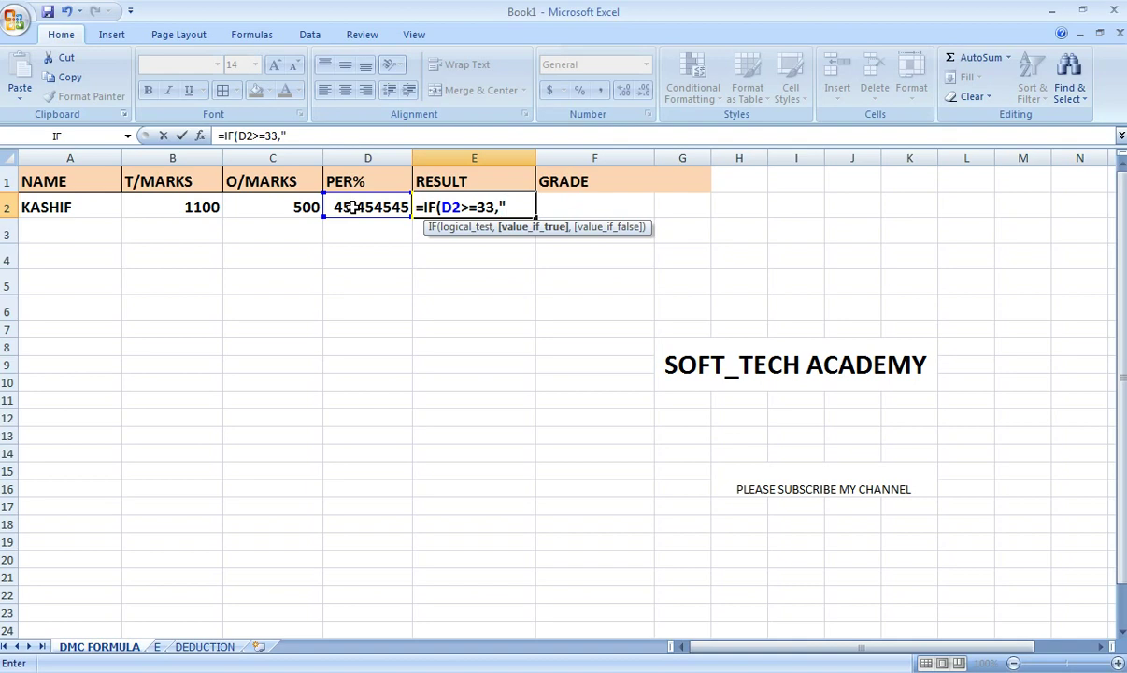
text(PASS","FAIL)
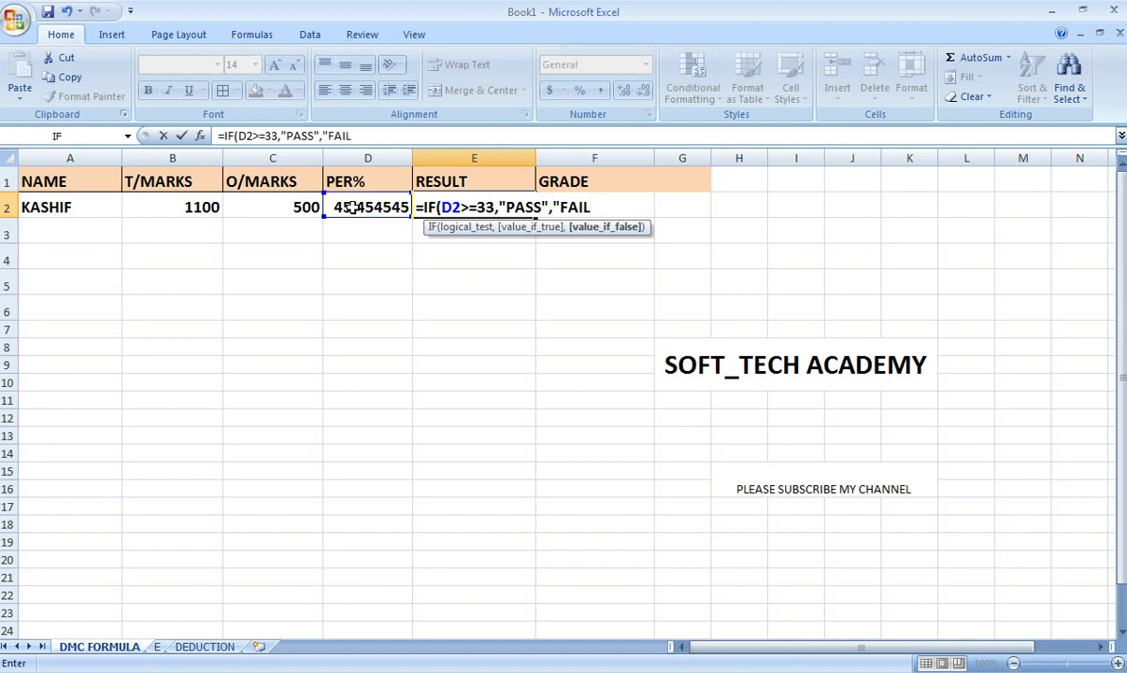
text("))
key(Return)
key(Right)
key(Up)
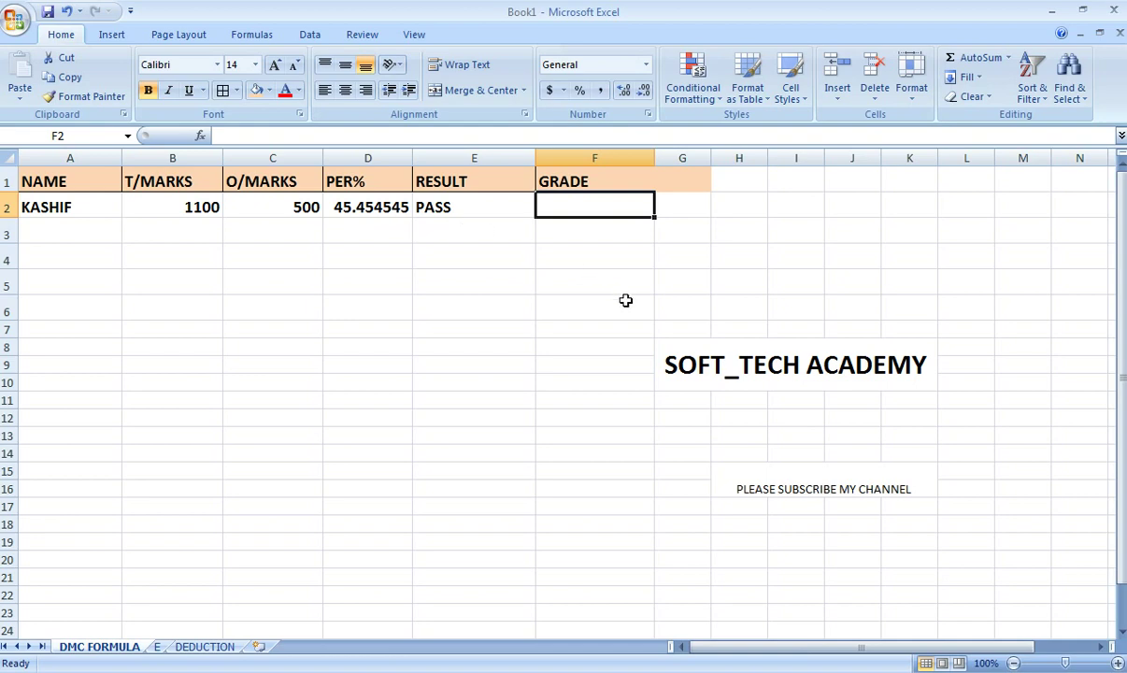
text(=if)
Enter a nested IF in F2 grading D2: A+ ≥80, A ≥70, B ≥60, C ≥40, PASS ≥33, else FAIL.
key(Tab)
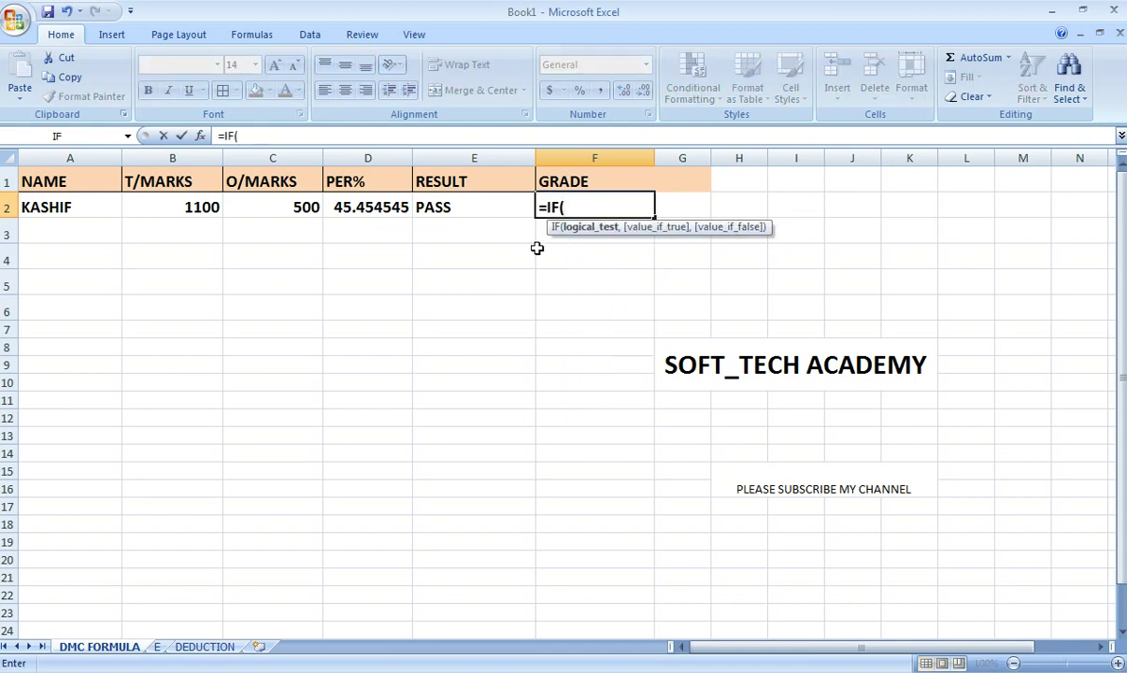
click(391, 204)
text(>=)
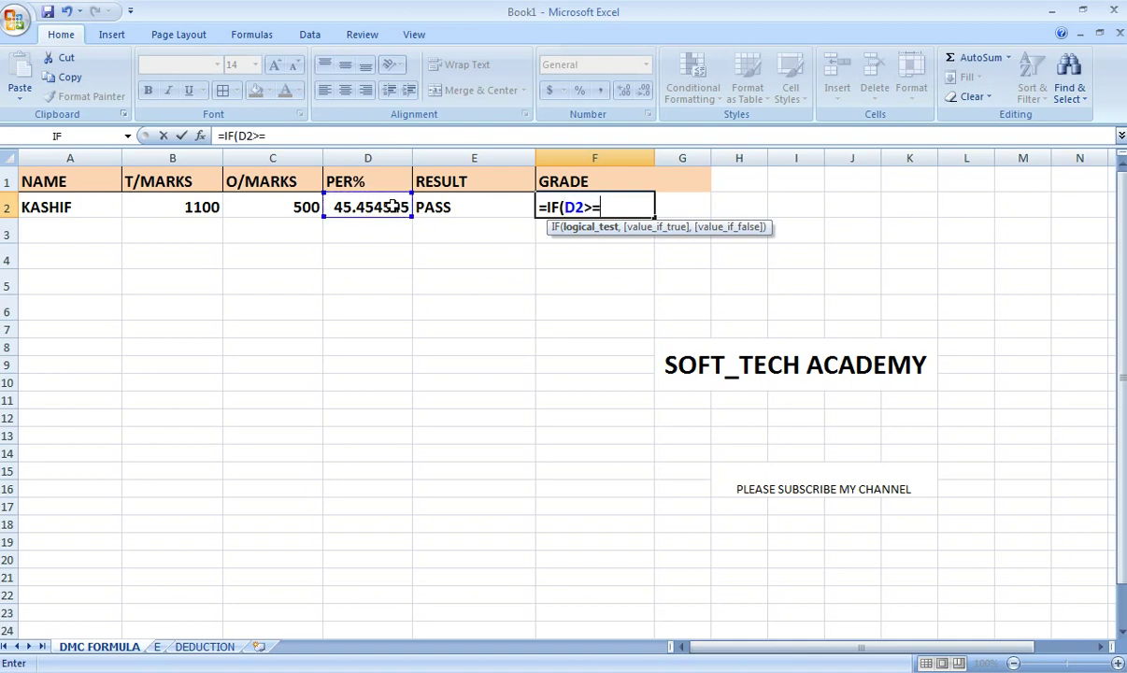
text(70)
text(,)
text(")
key(BackSpace)
key(BackSpace)
key(BackSpace)
key(BackSpace)
text(80)
text(,")
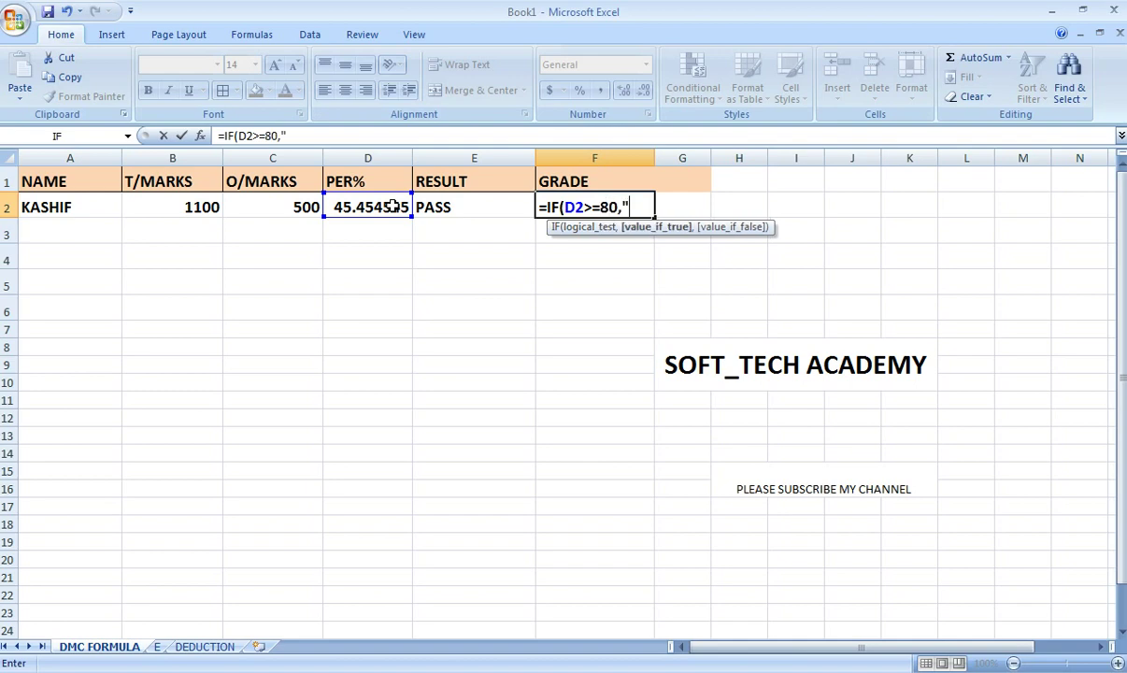
text(A)
text(+)
text(",)
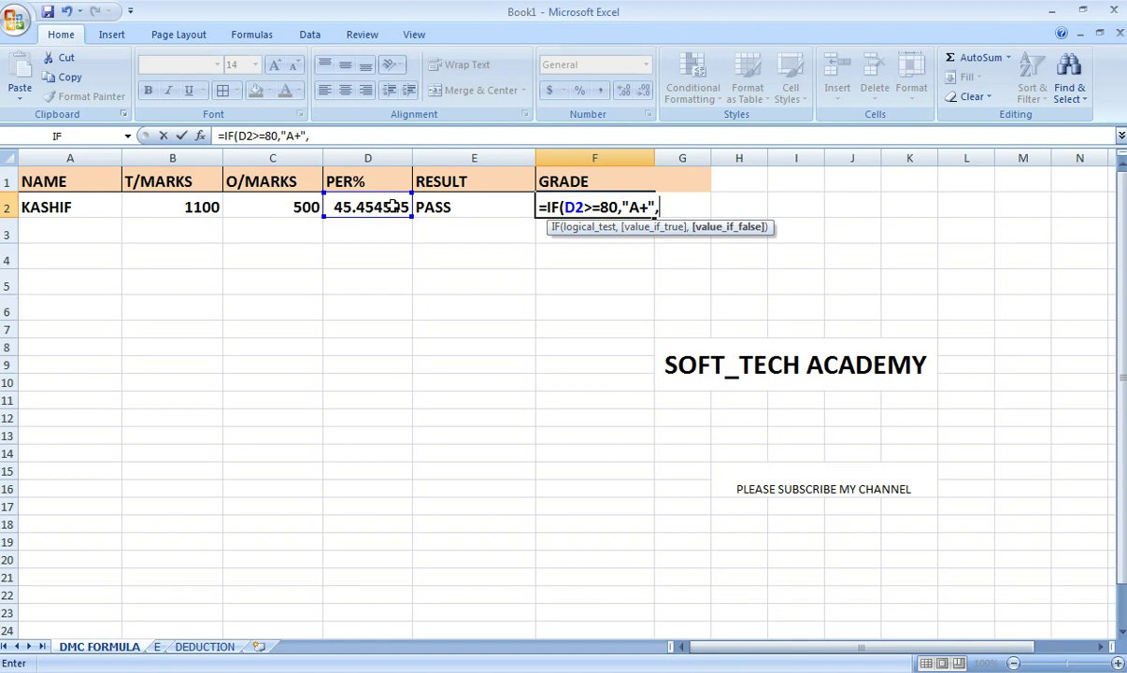
text(IF)
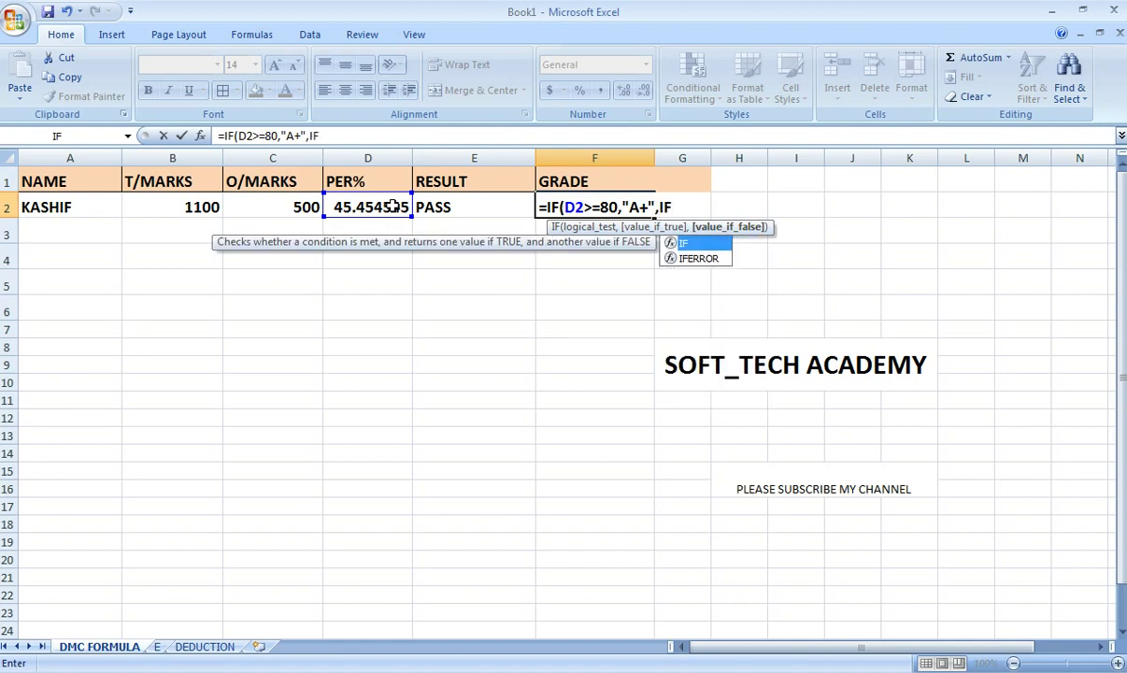
text(()
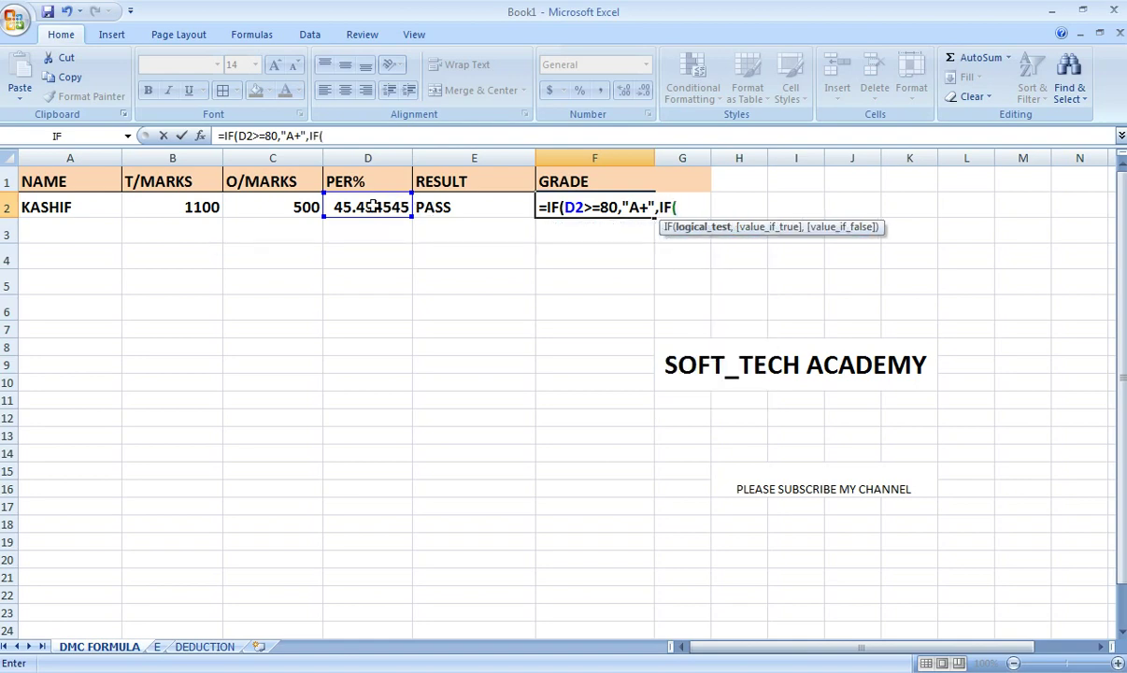
click(372, 211)
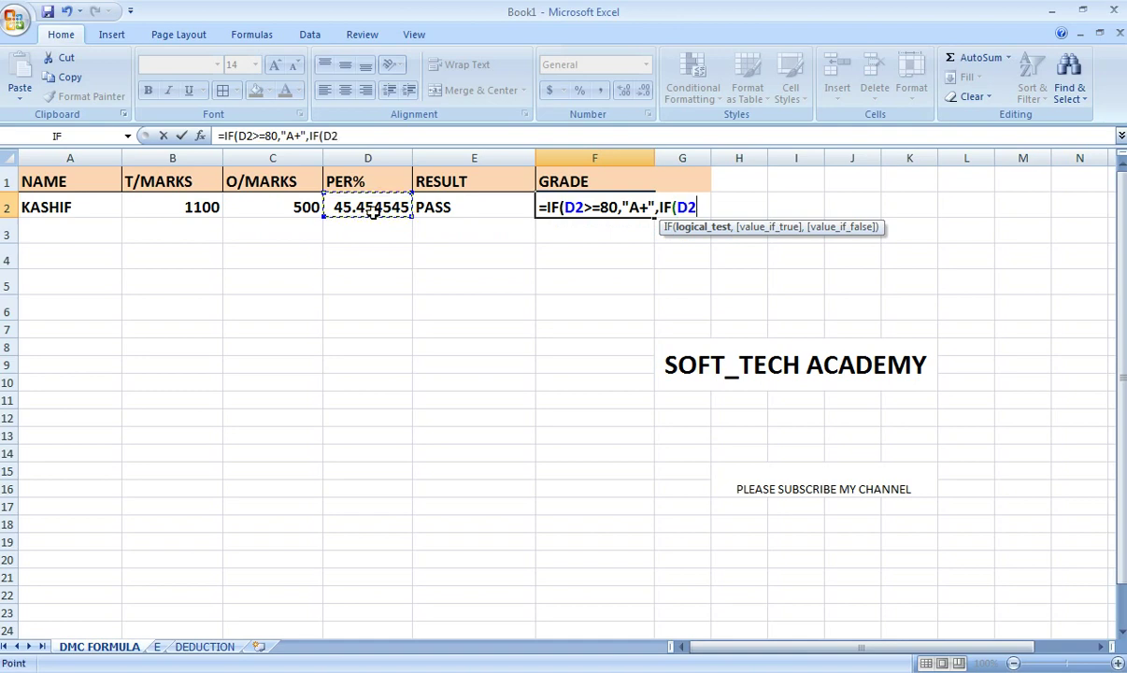
text(>=)
text(70)
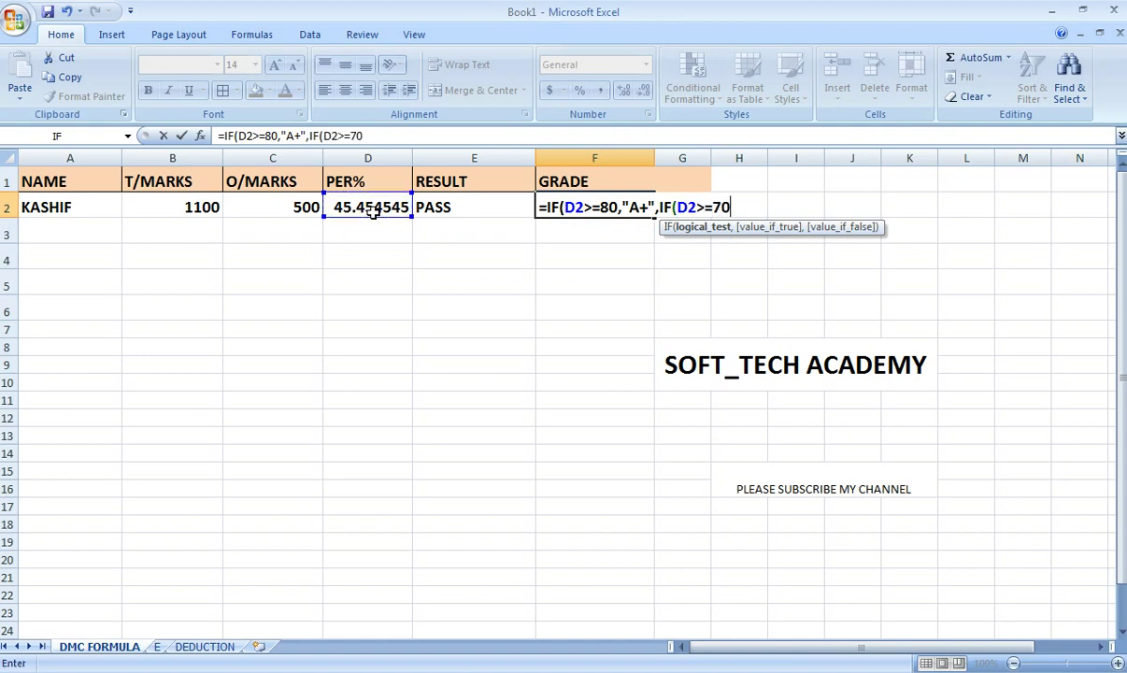
text(,")
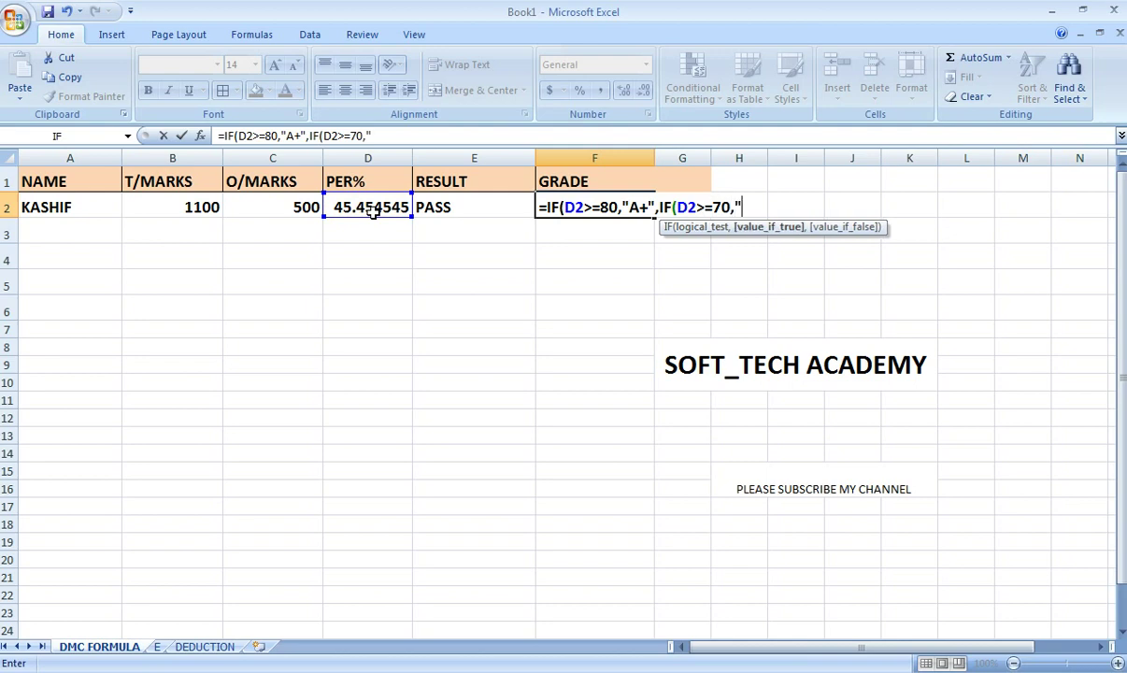
text(A)
text(",IF()
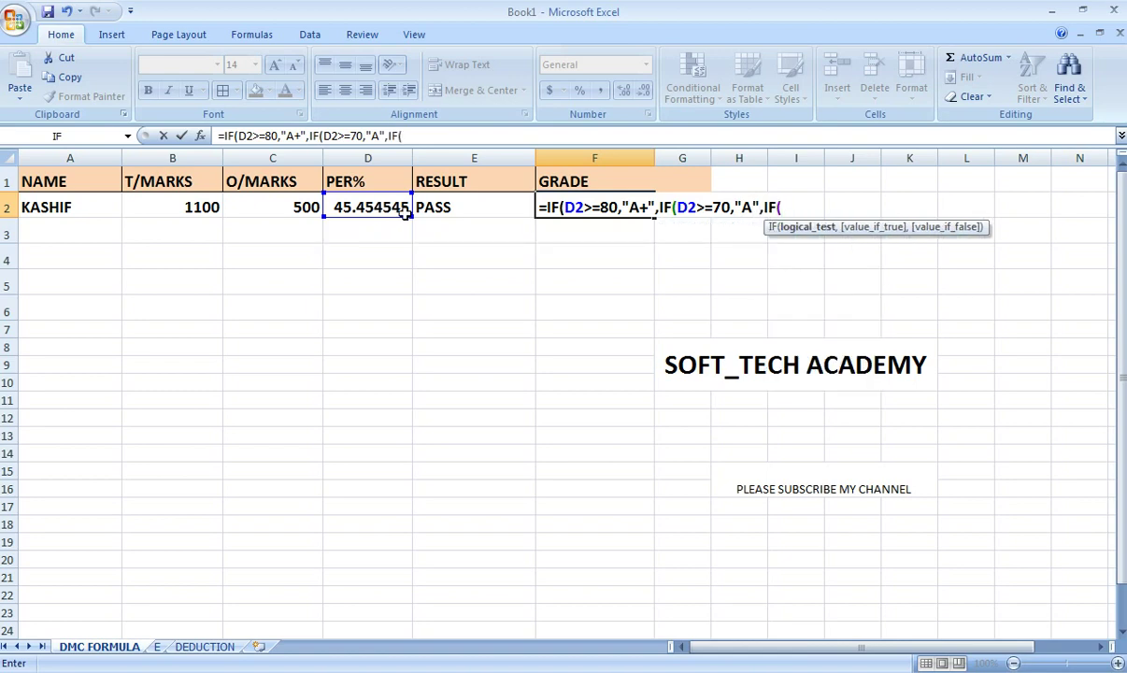
text(D2)
text(>=)
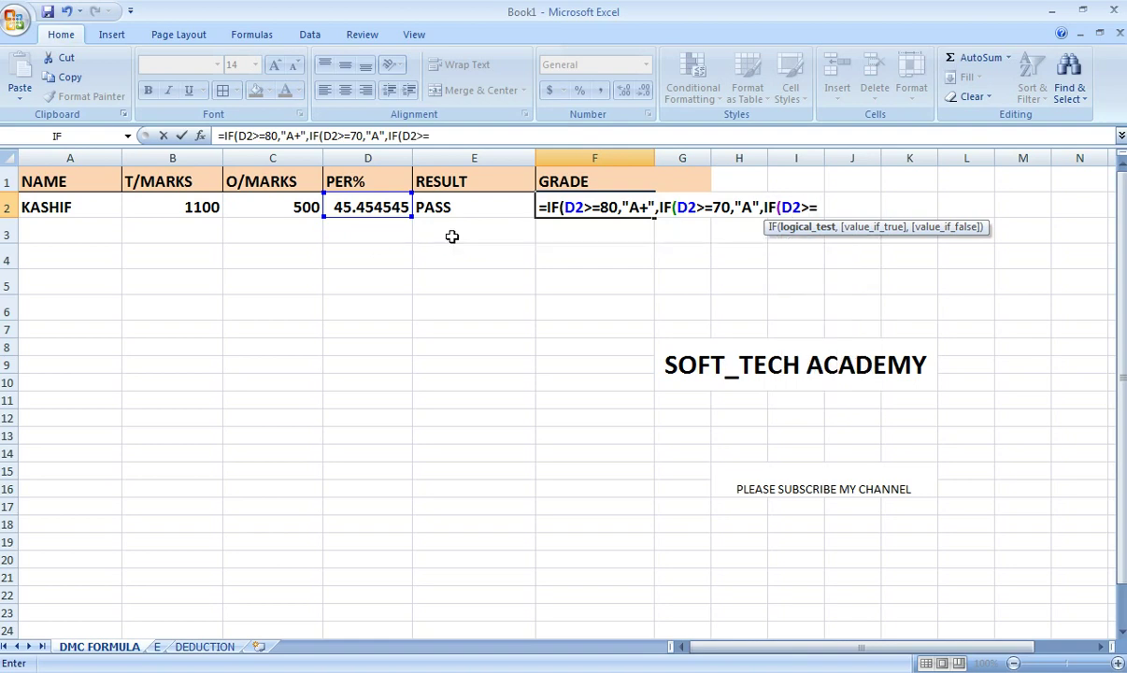
text(60)
text(,")
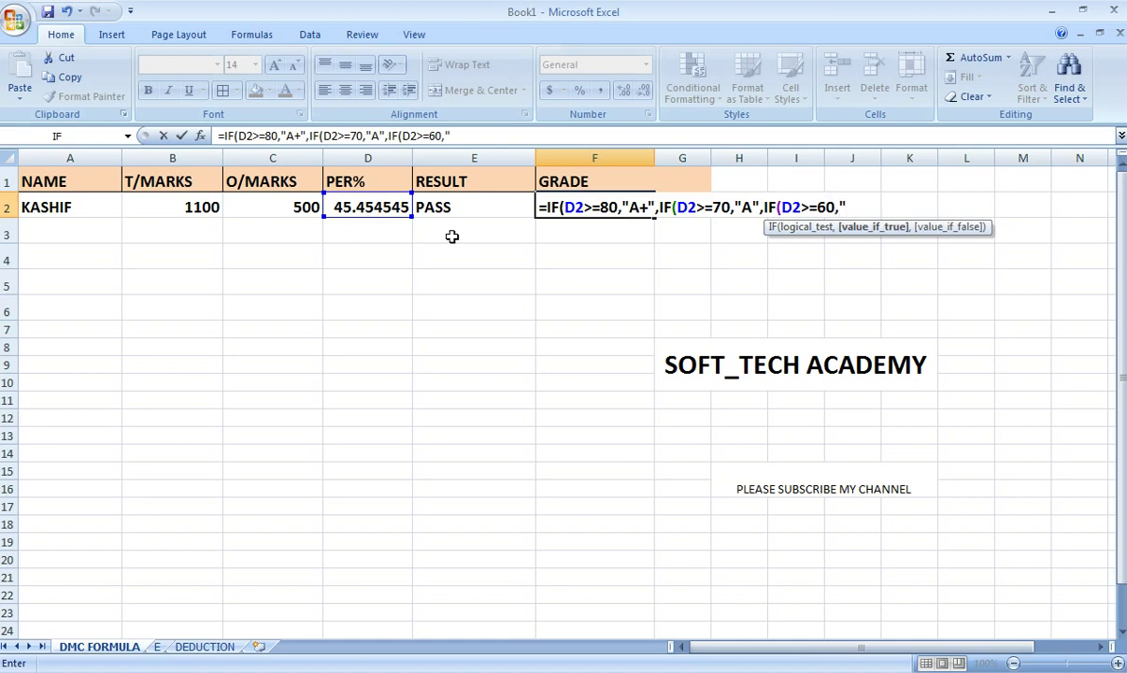
text(B",IF)
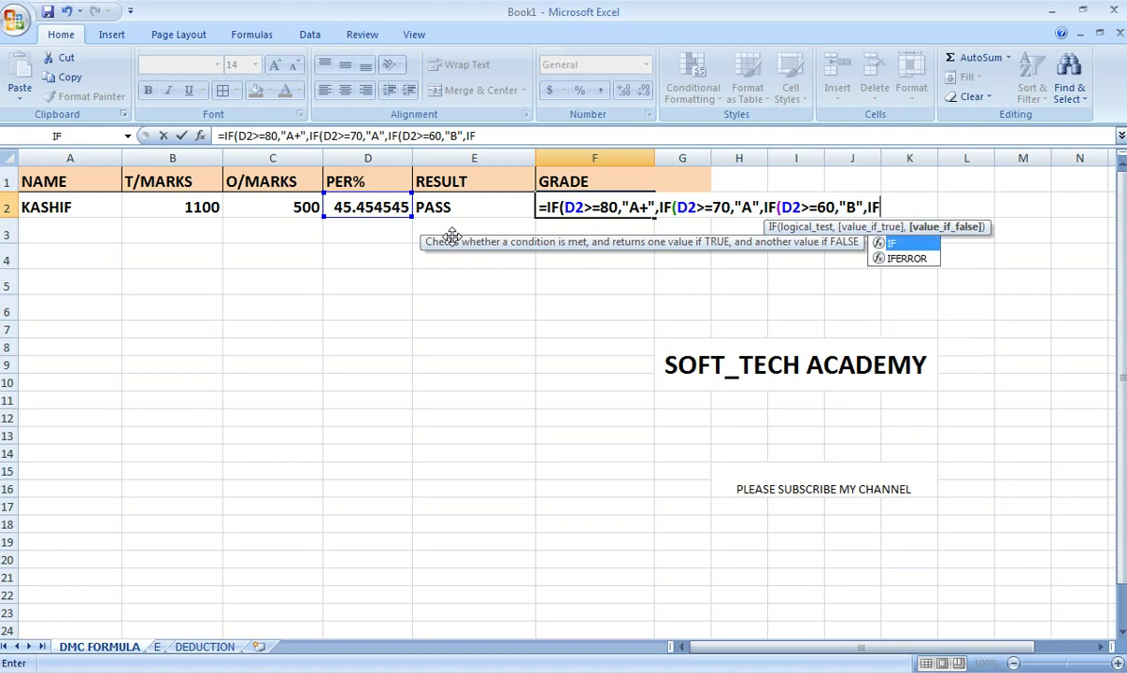
text(()
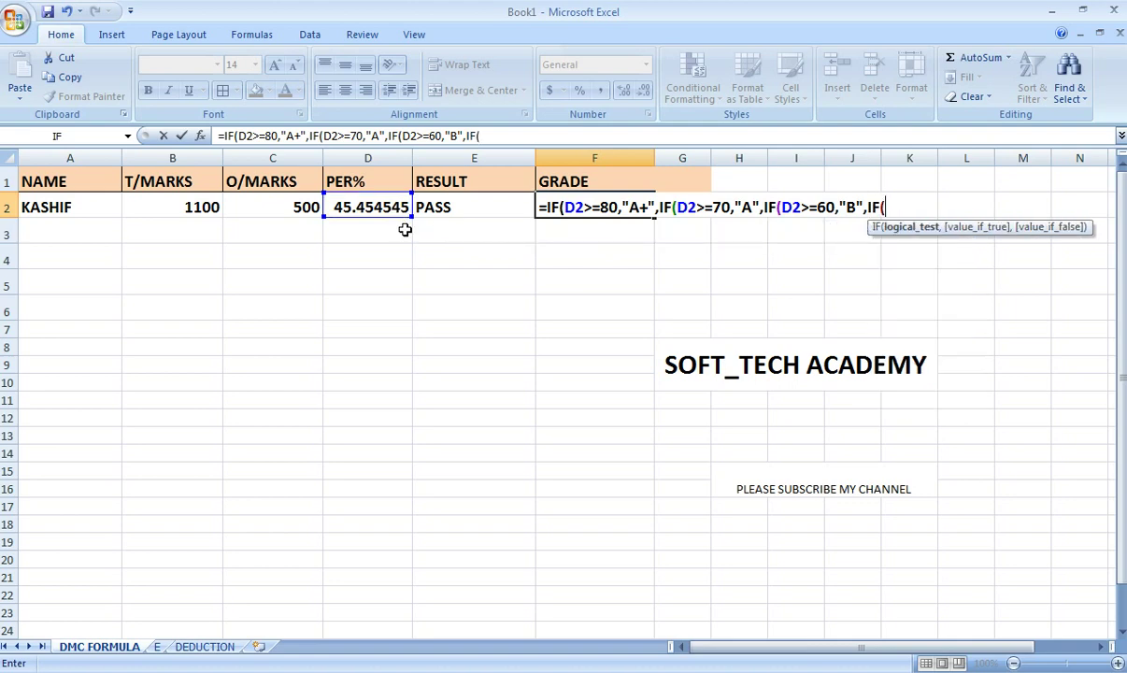
text(D2>=)
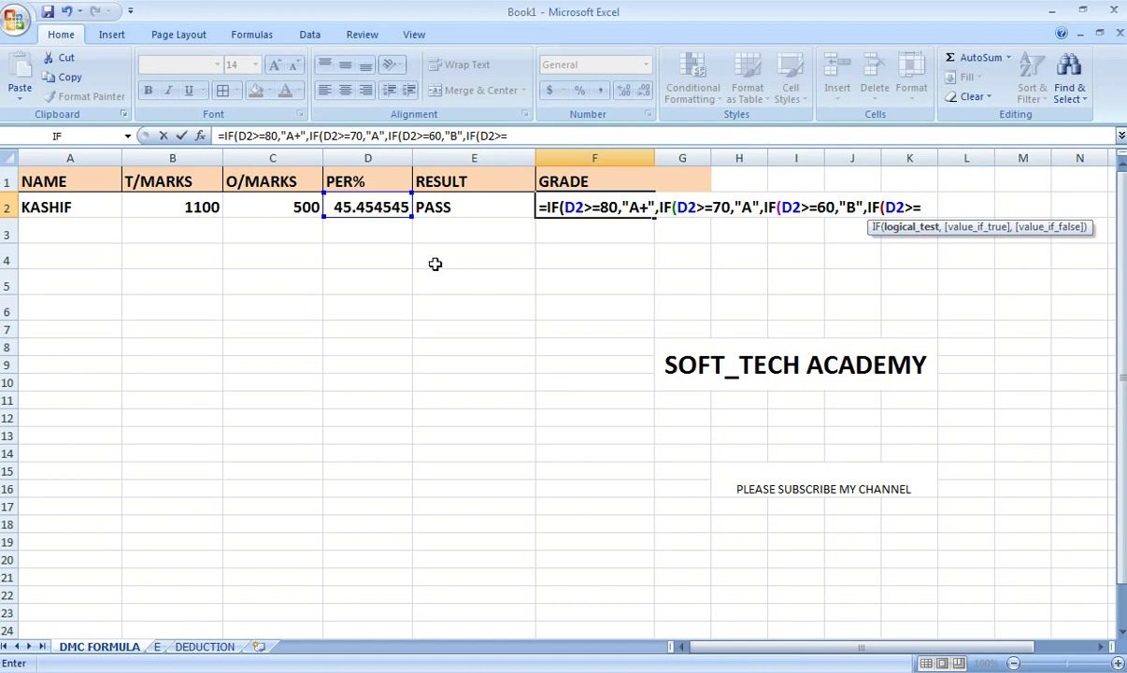
text(40)
text(,"C)
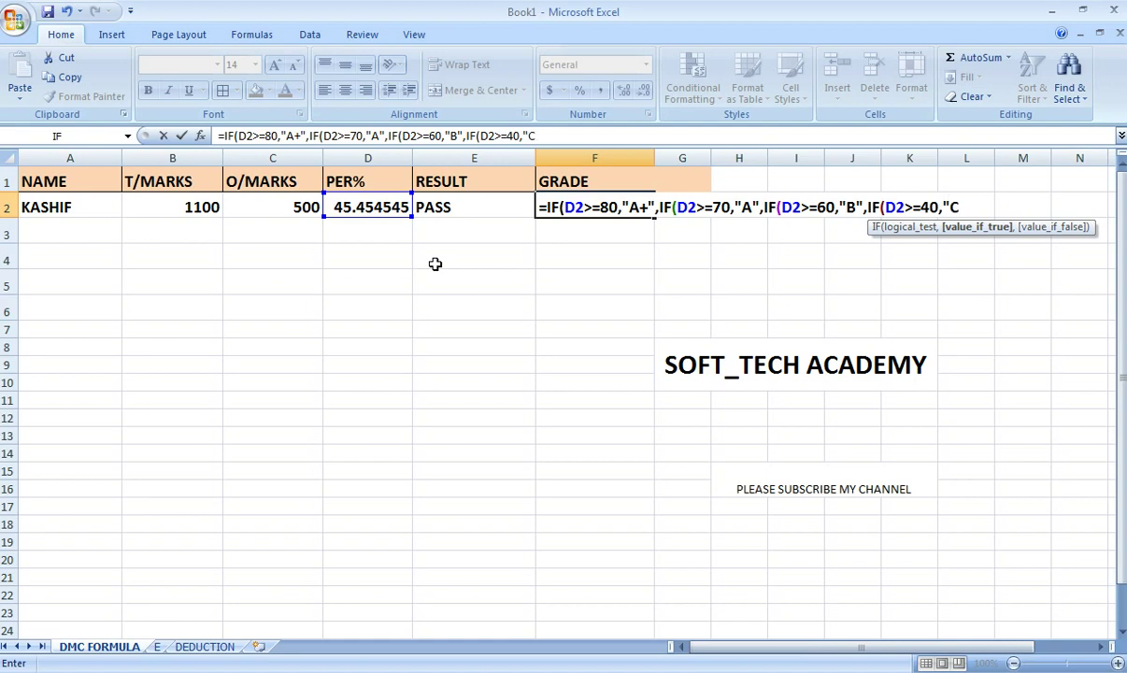
text(",)
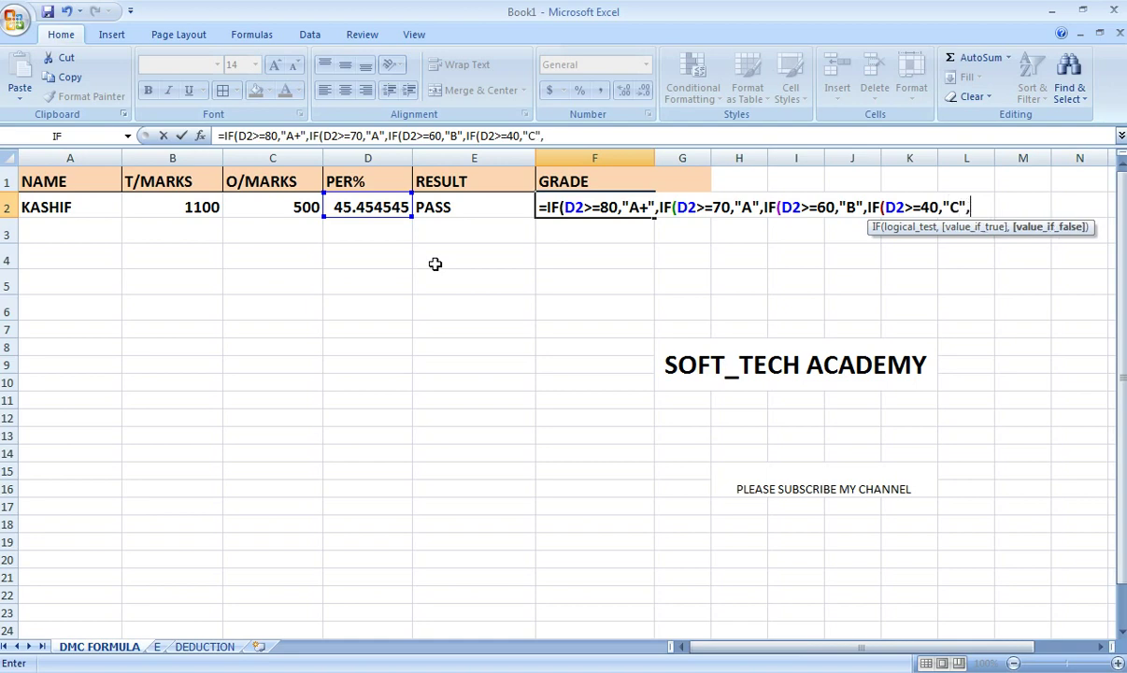
text(IF(D2>=33,"PASS",")
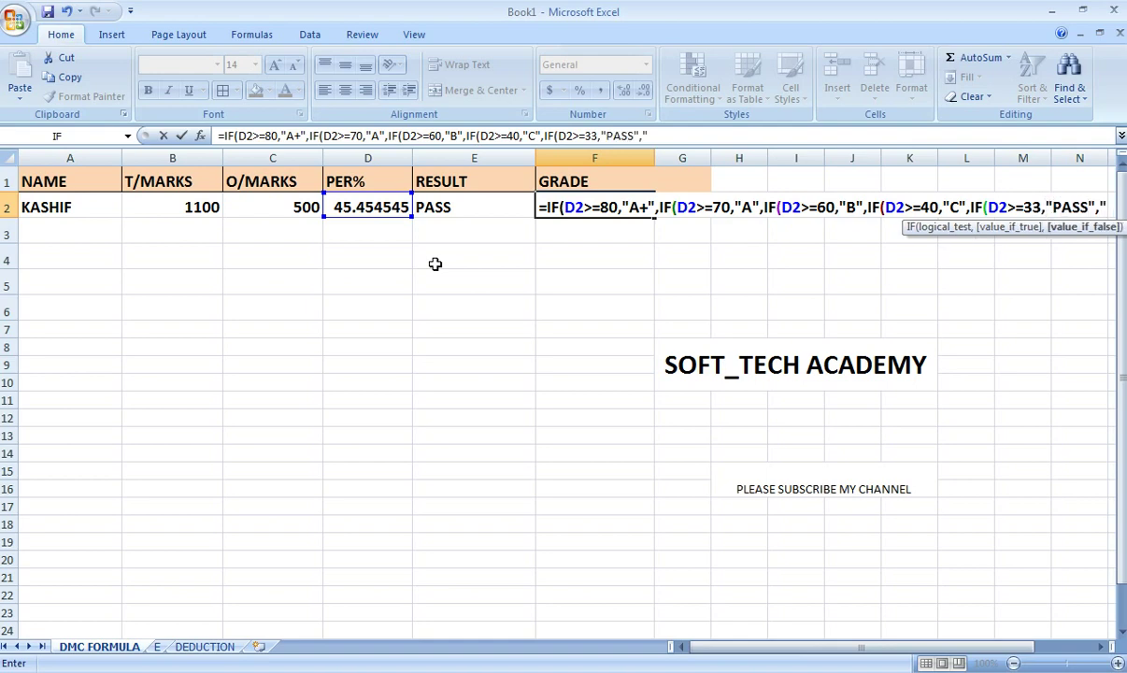
drag(809, 656, 859, 657)
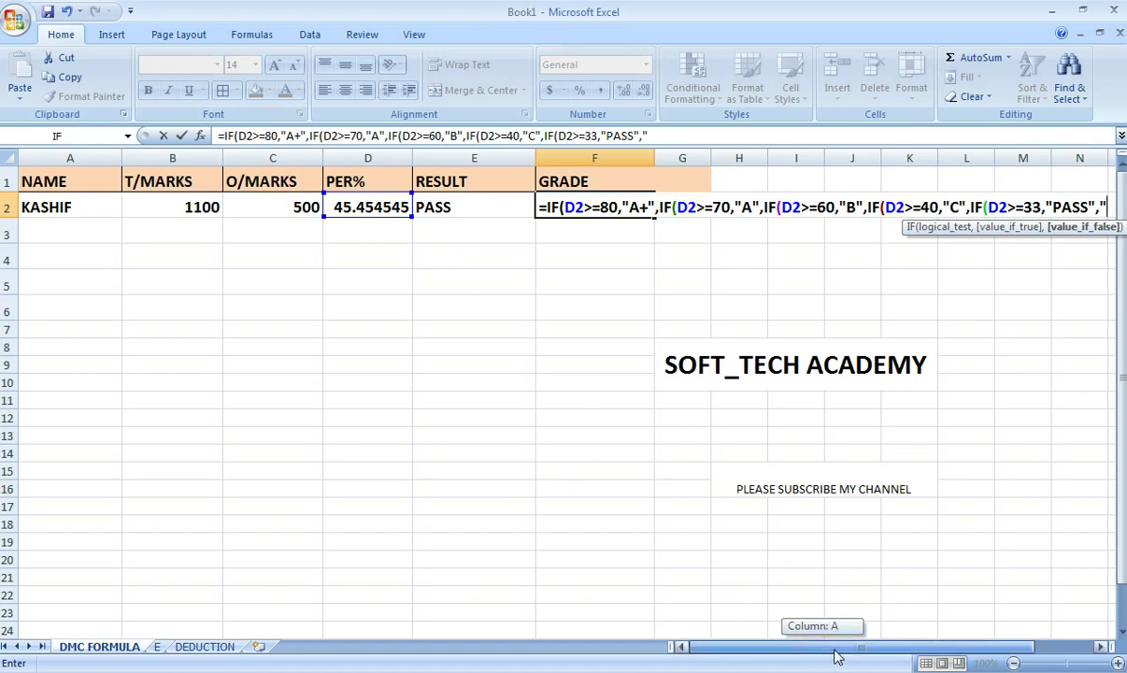
text(FAIL"))
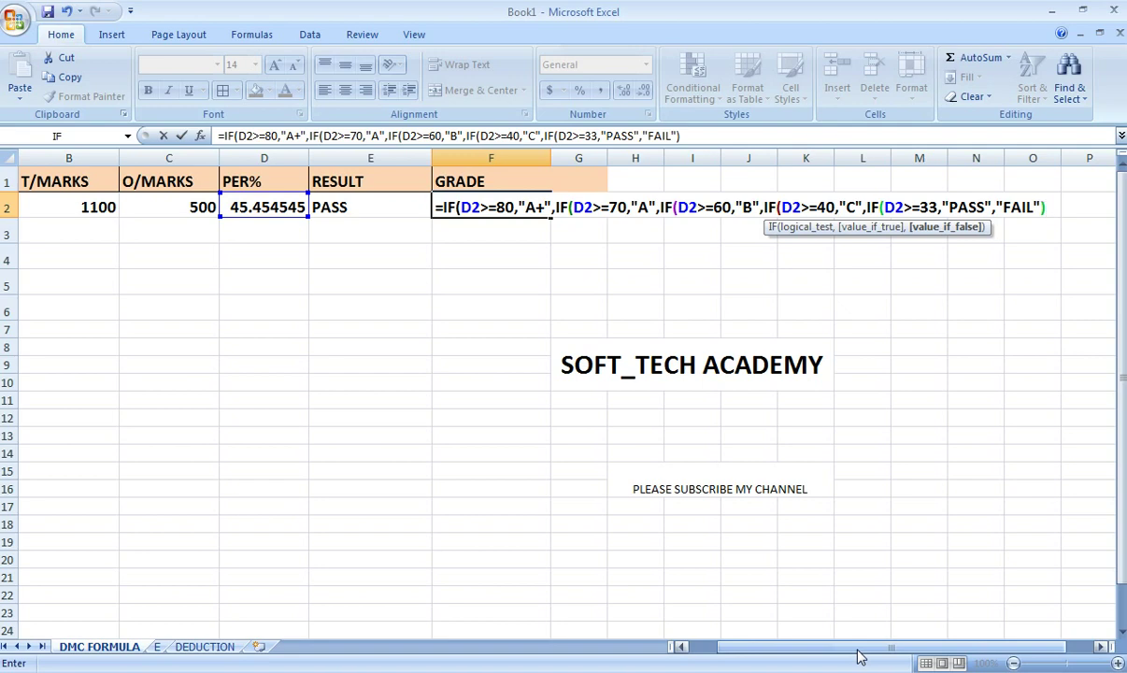
text())
text())))
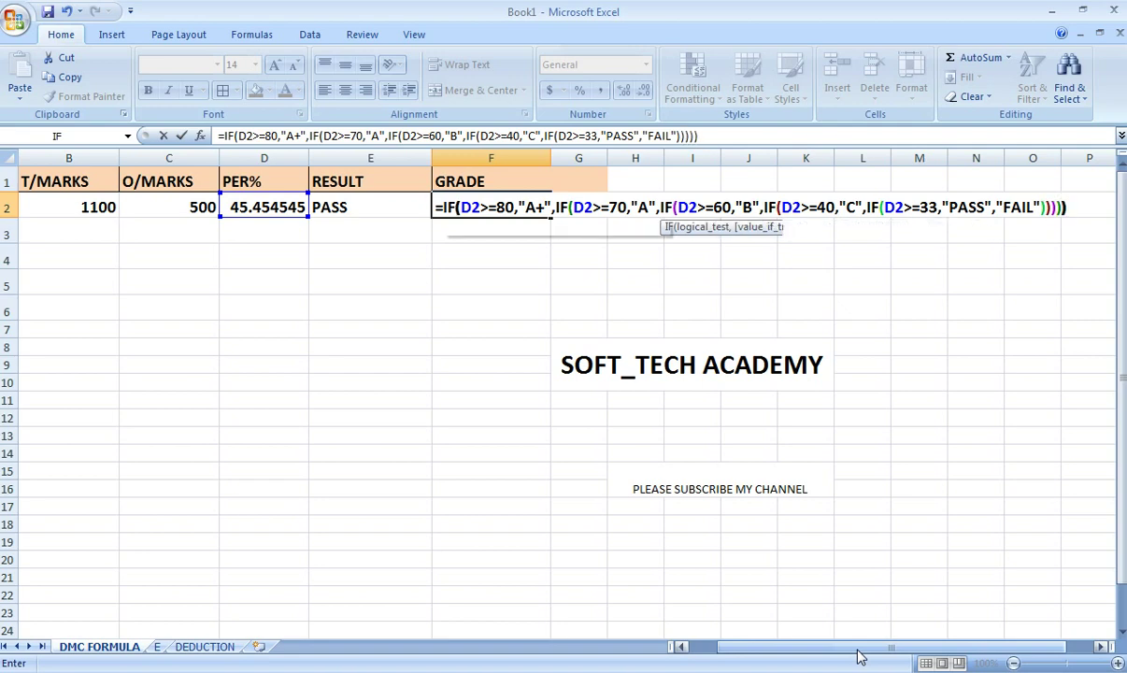
key(Return)
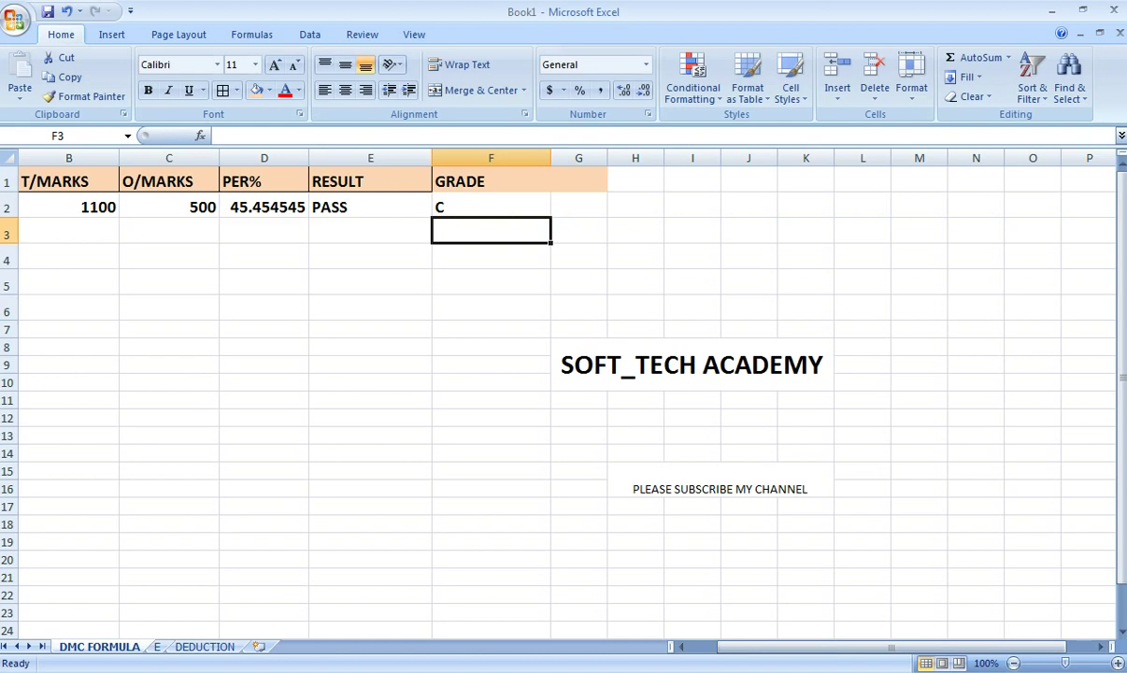
Fill the row-2 percentage, result and grade formulas down D2:F8 with Ctrl+D.
drag(920, 646, 887, 646)
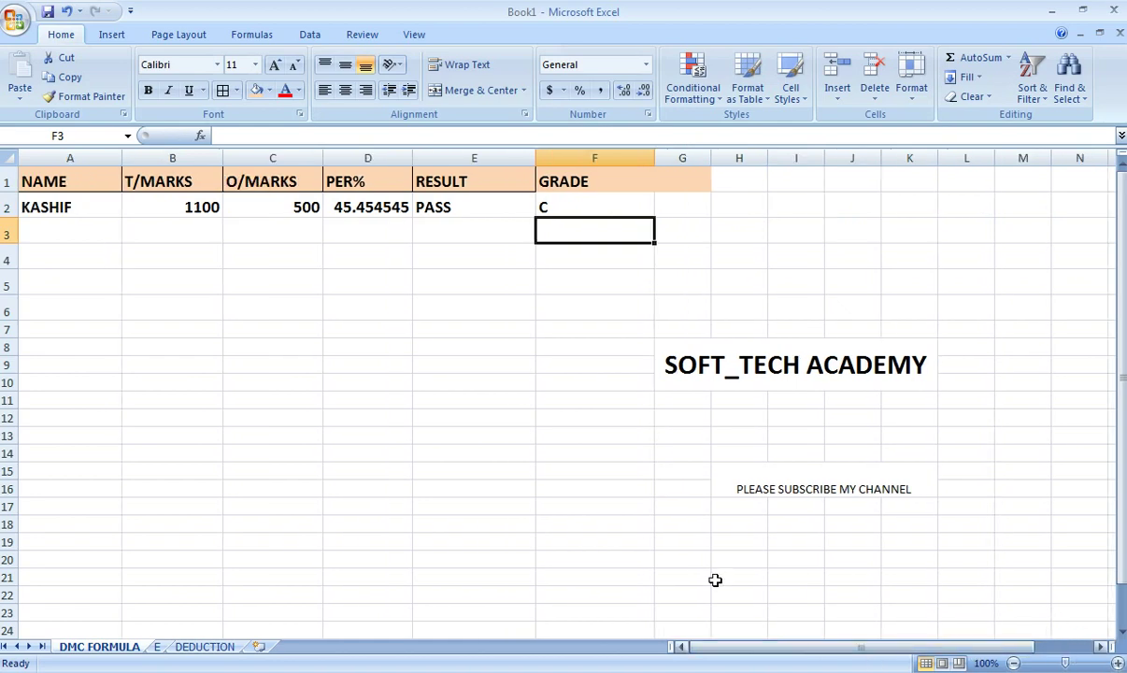
mouse_move(367, 206)
mouse_down()
mouse_move(523, 226)
mouse_move(590, 343)
mouse_up()
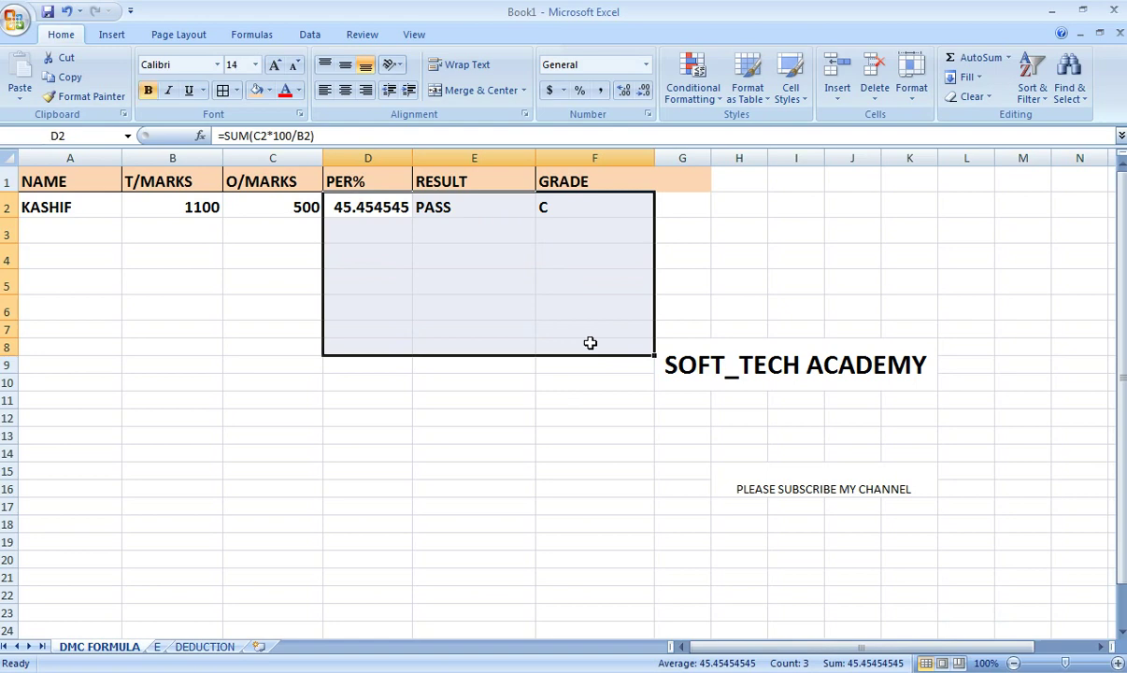
key(ctrl+d)
click(340, 300)
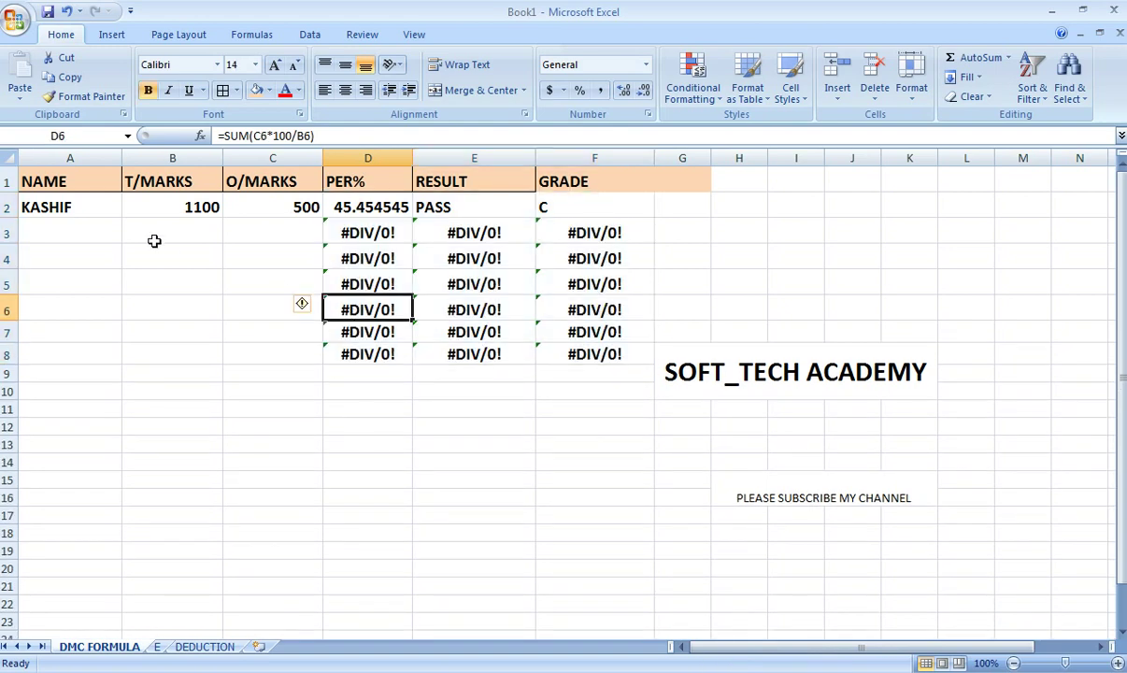
Enter the second student's name and total marks 1100 in row 3.
click(63, 231)
text(FAWA)
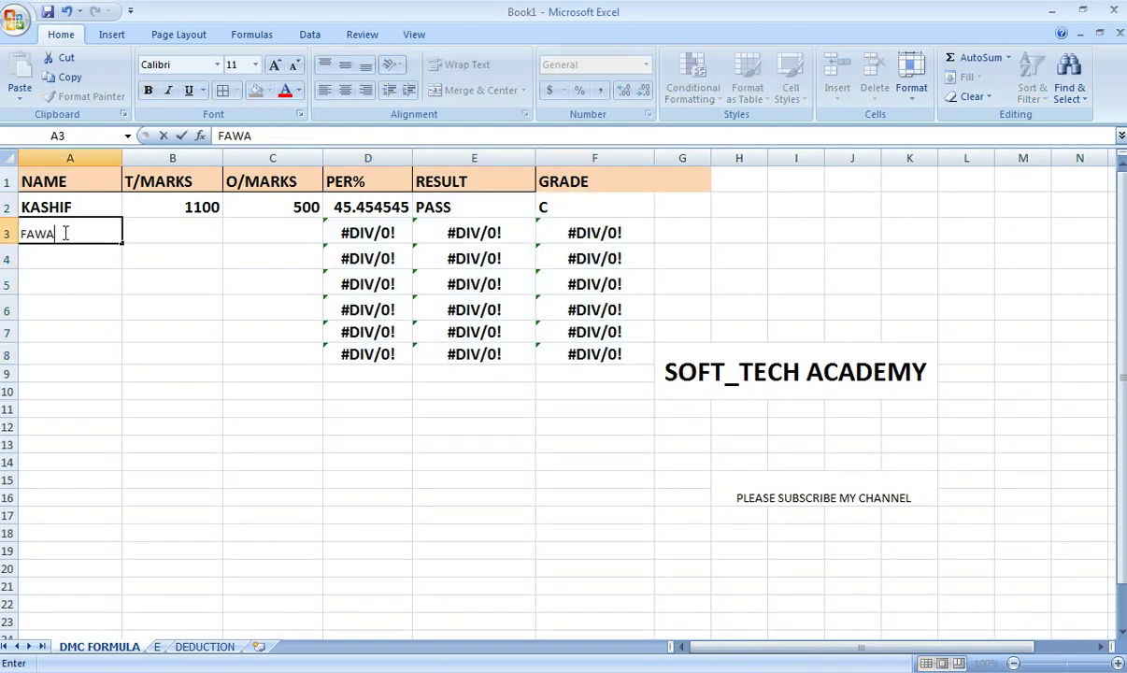
text(D)
key(Tab)
text(100)
key(BackSpace)
key(BackSpace)
text(100)
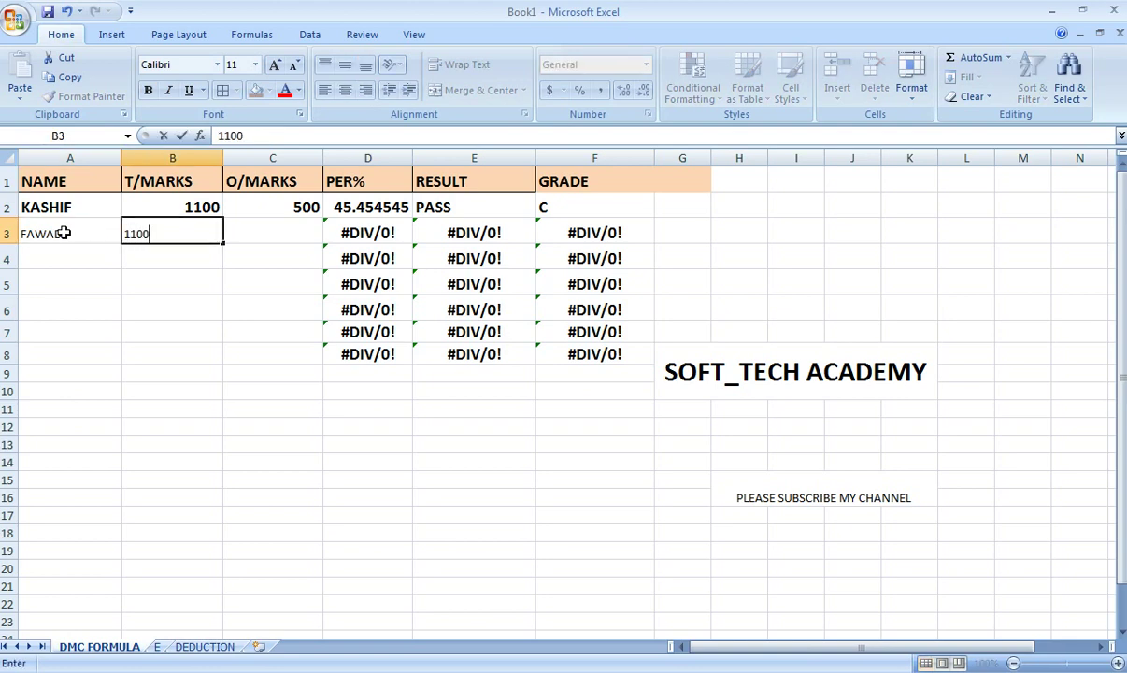
key(Tab)
drag(42, 232, 489, 311)
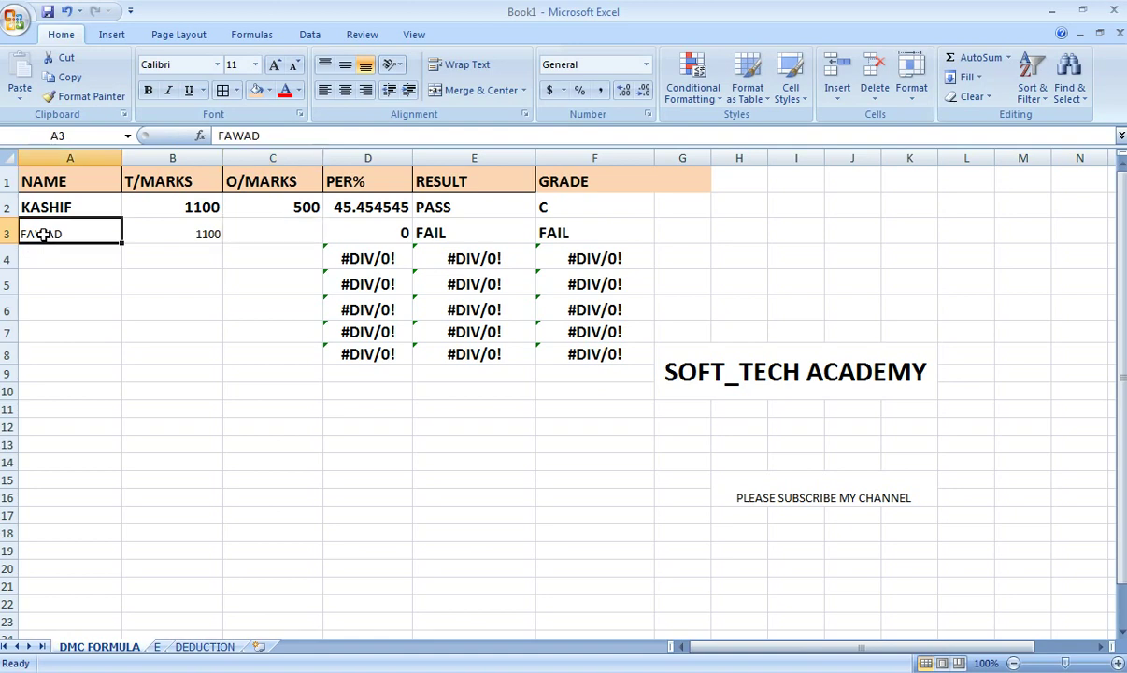
Make A3:F7 bold at font size 14 to match row 2.
drag(489, 311, 549, 327)
click(255, 64)
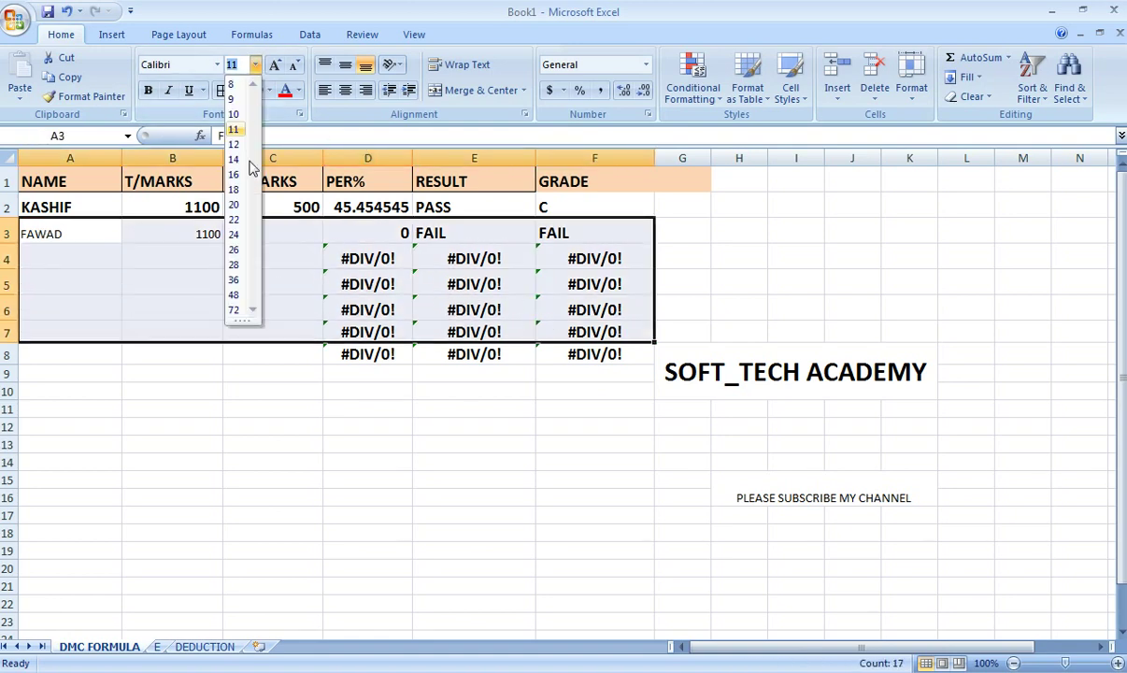
click(234, 159)
click(148, 90)
click(97, 259)
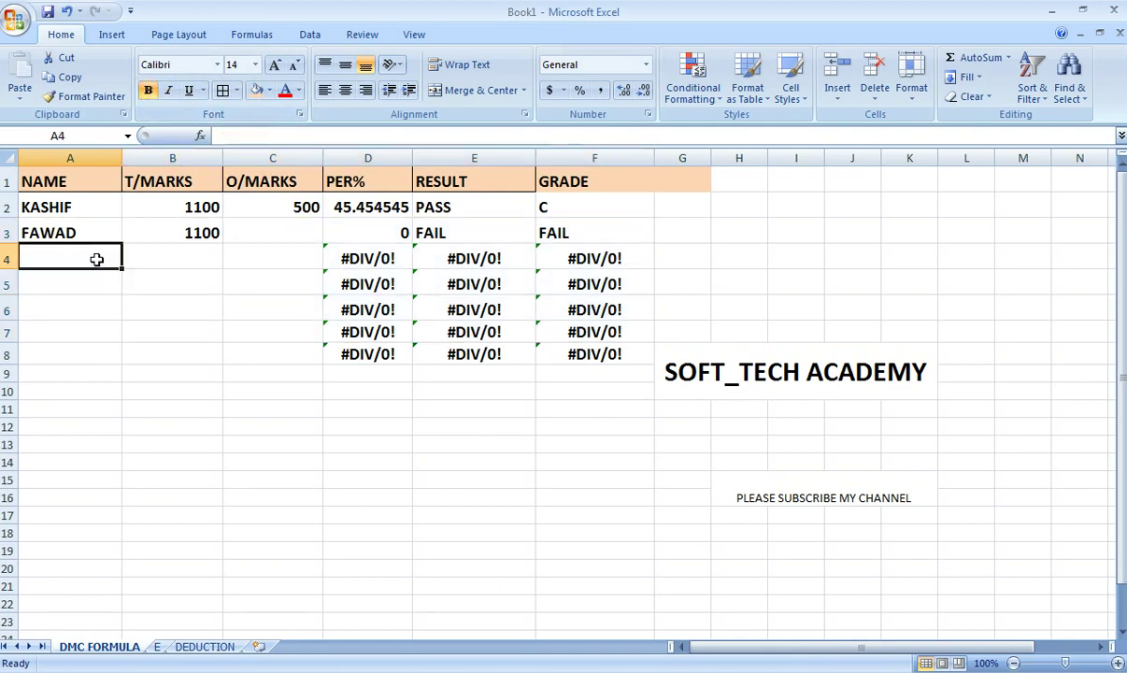
Enter 700 as the second student's obtained marks in C3.
click(274, 233)
text(700)
key(Return)
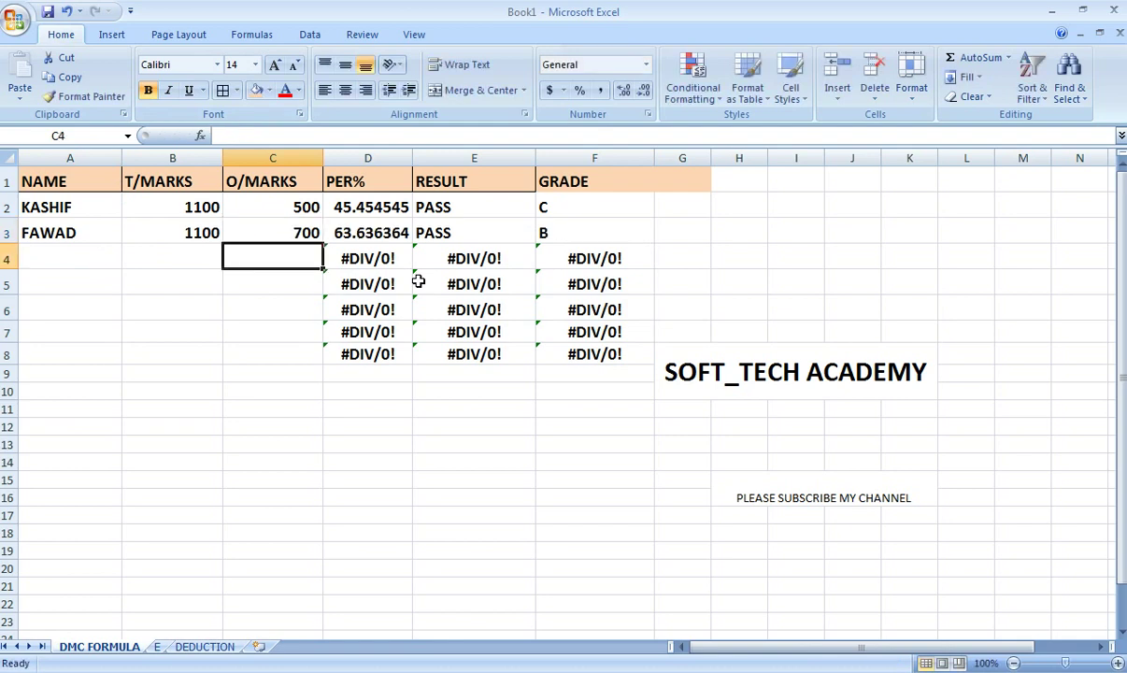
key(Left)
key(Left)
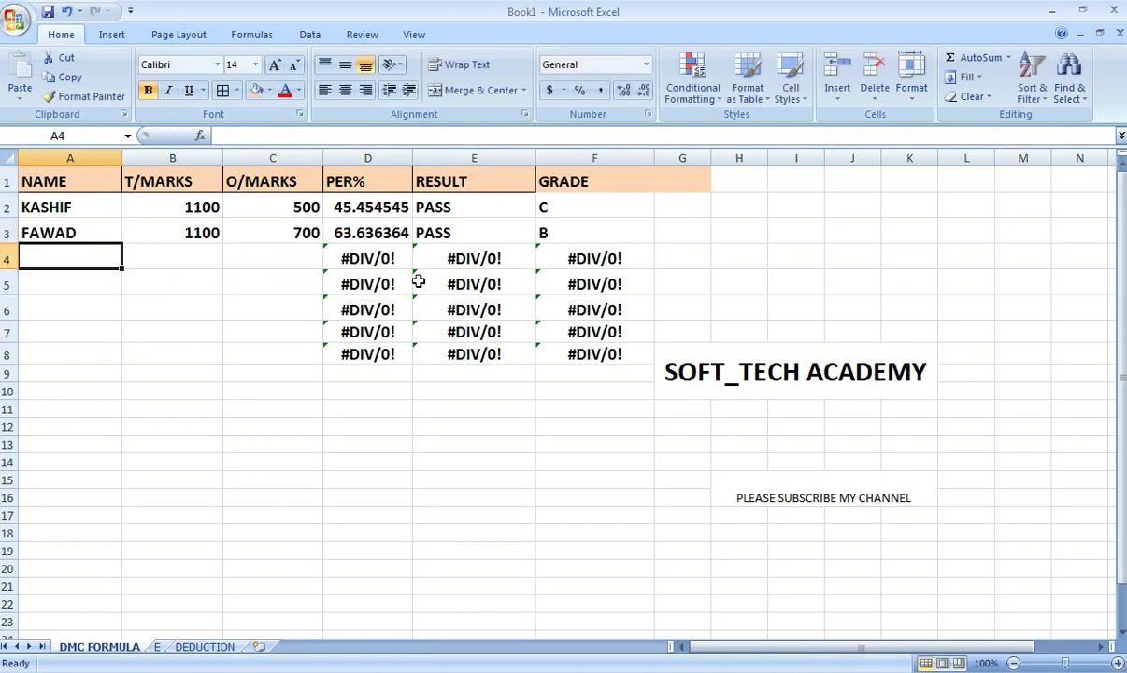
Add the third student in row 4 with 1100 total and 870 obtained marks.
text(HARO)
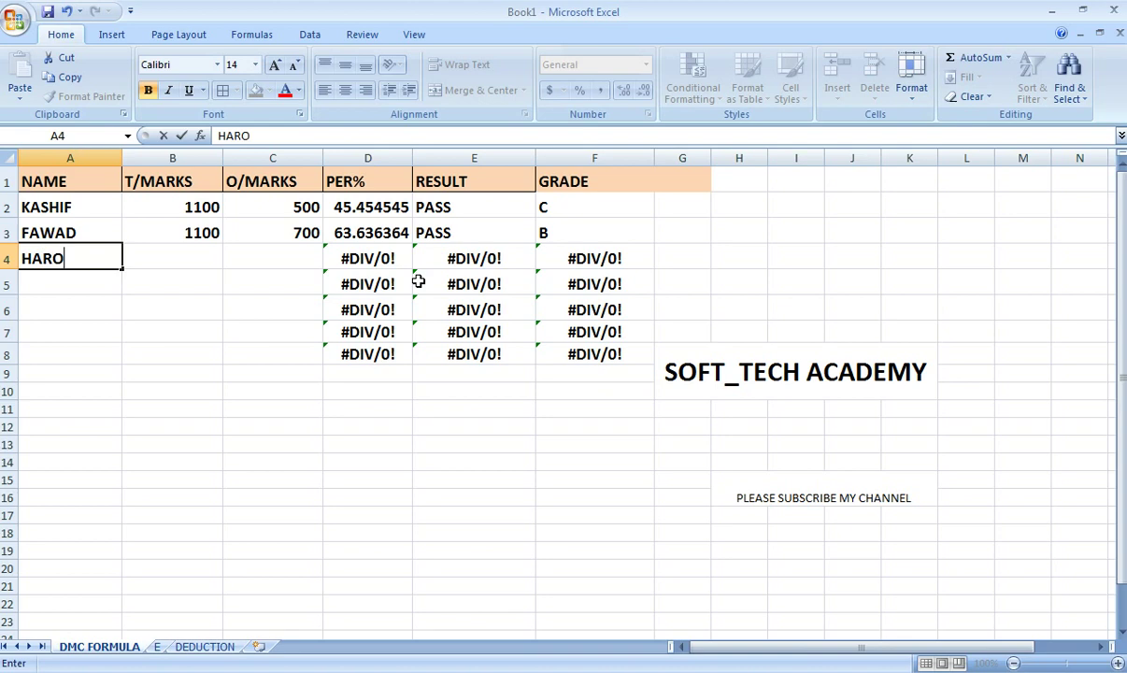
text(ON)
key(Tab)
text(1100)
key(Tab)
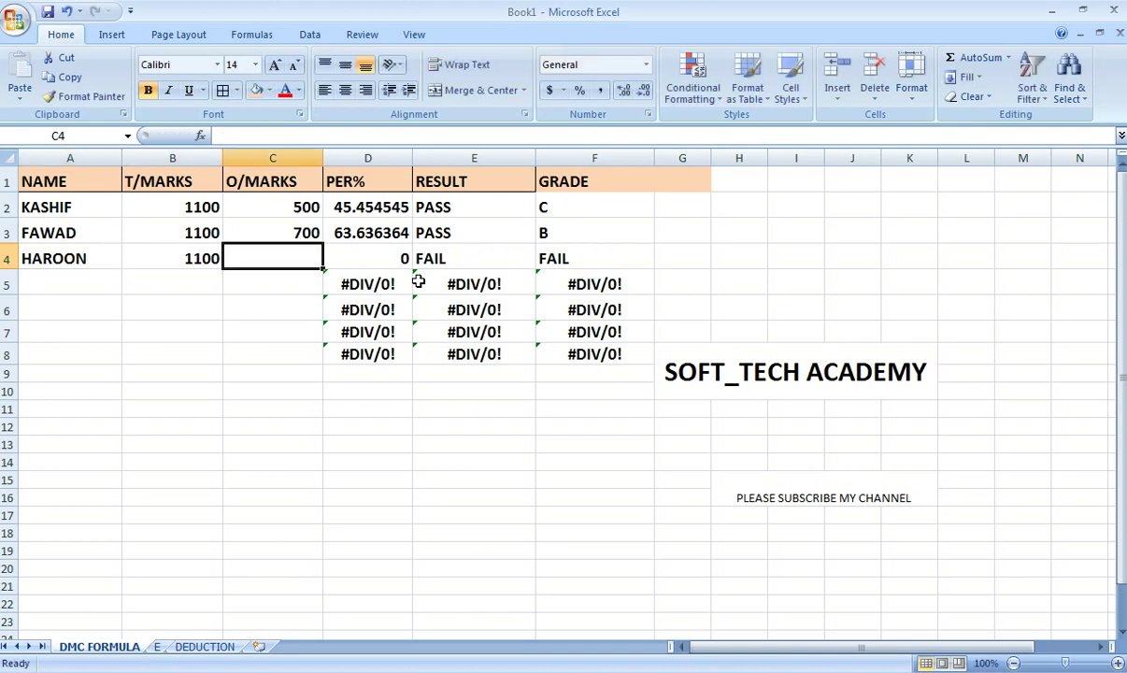
text(870)
key(Return)
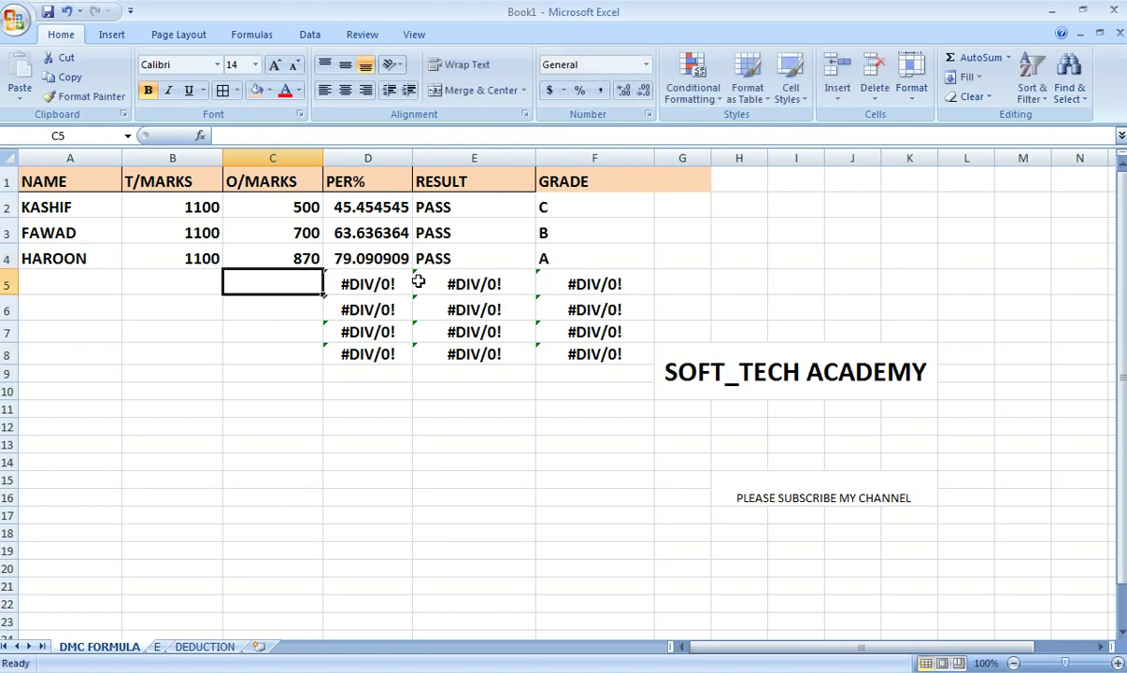
key(Left)
key(Left)
Add the fourth student in row 5 with 1100 total and 920 obtained marks.
text(IMRAN)
key(Tab)
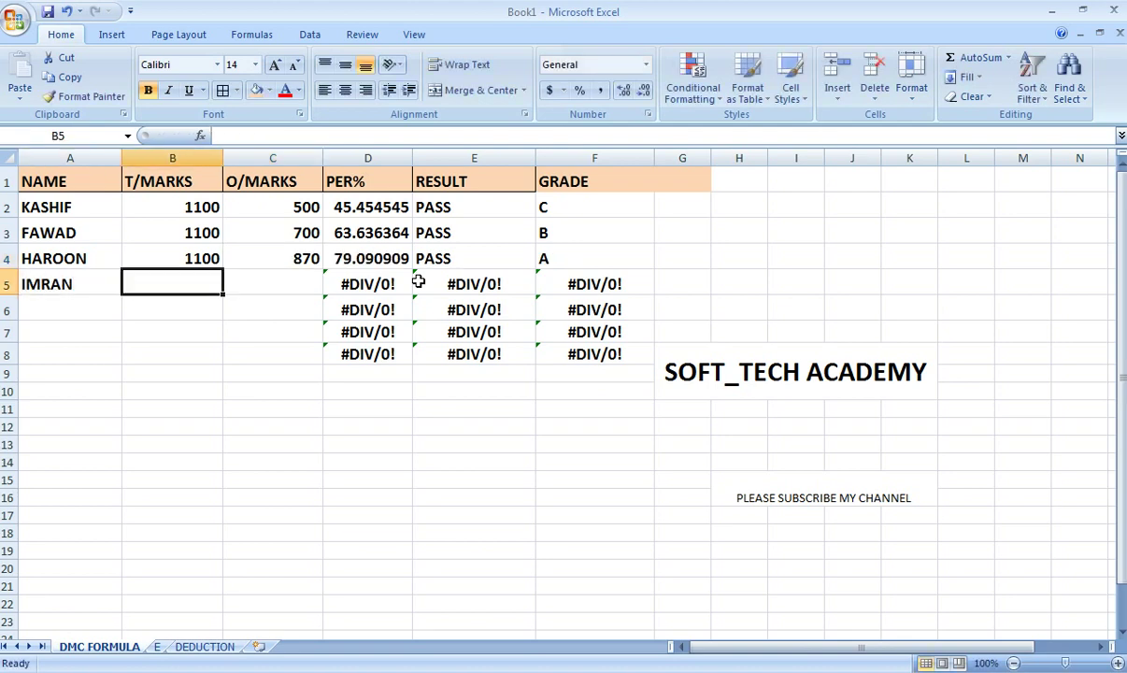
text(1100)
key(Tab)
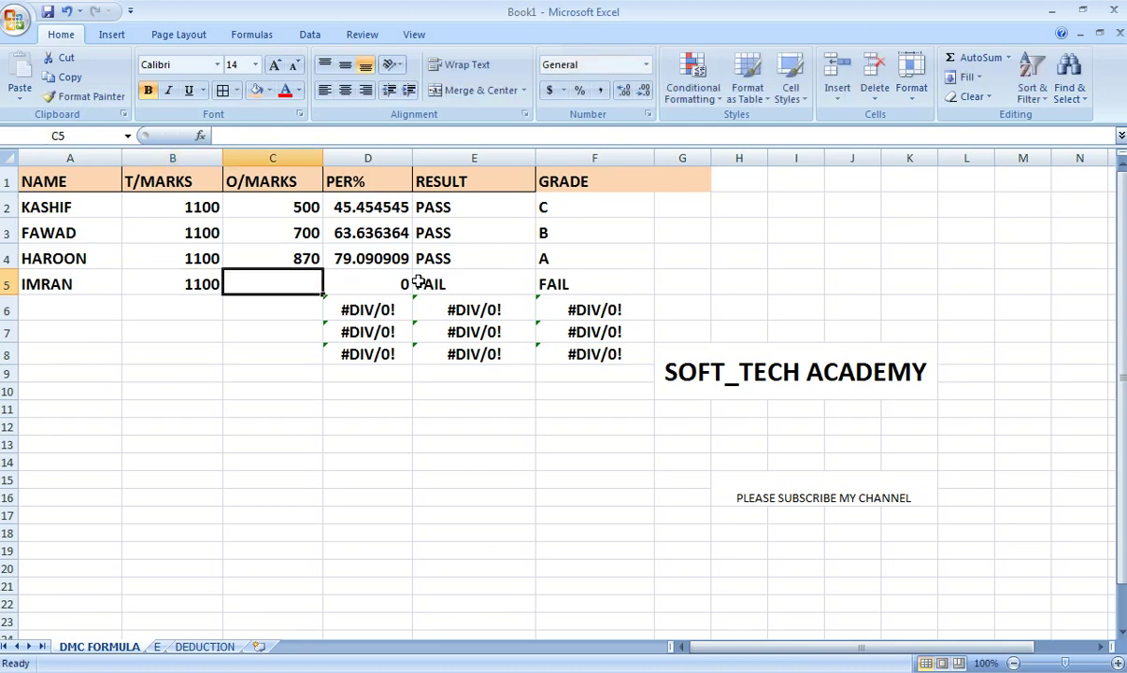
text(920)
key(Return)
key(Left)
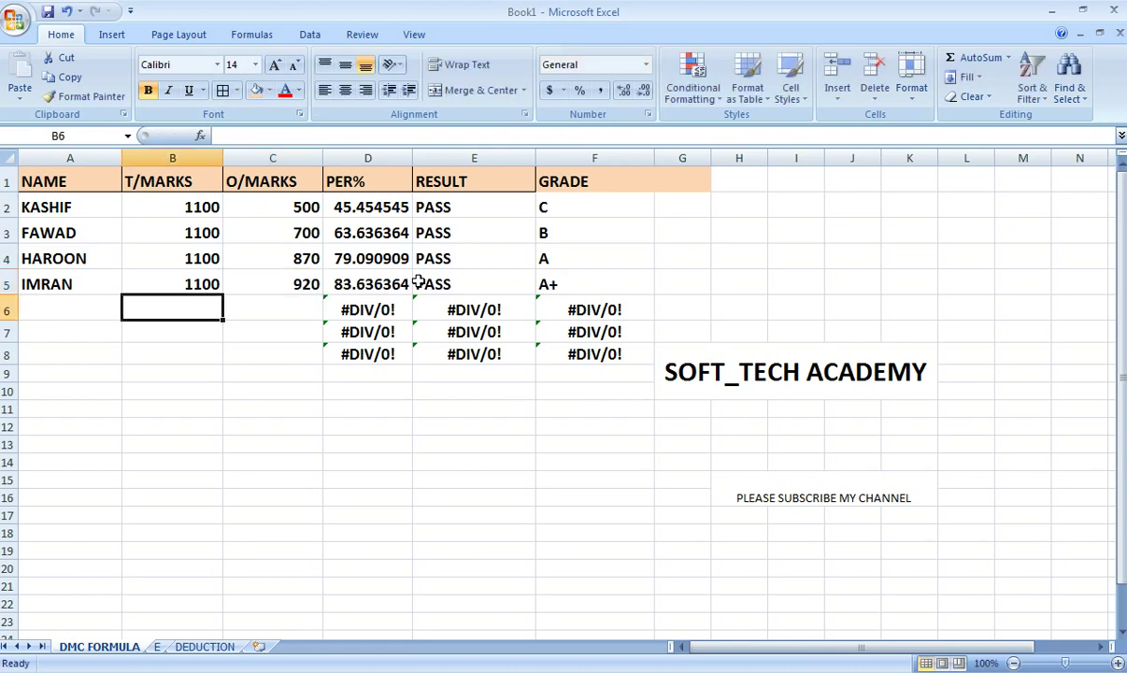
key(Left)
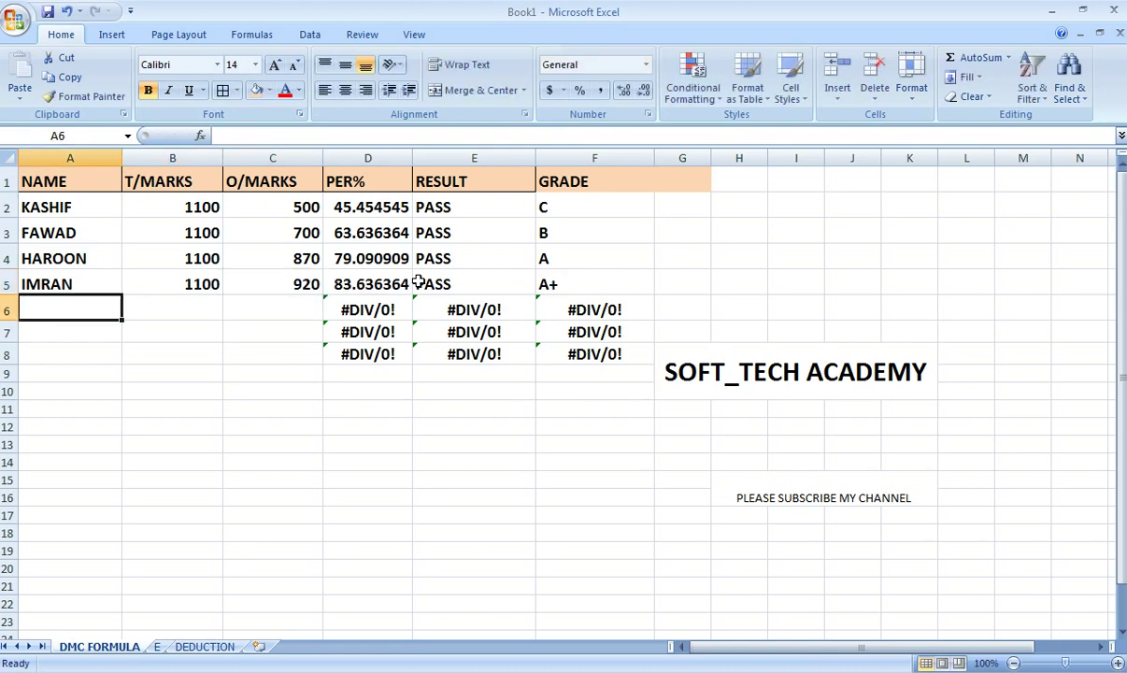
Add the fifth student in row 6 with 1100 total and 400 obtained marks.
text(UMAR)
key(Tab)
text(1100)
key(Tab)
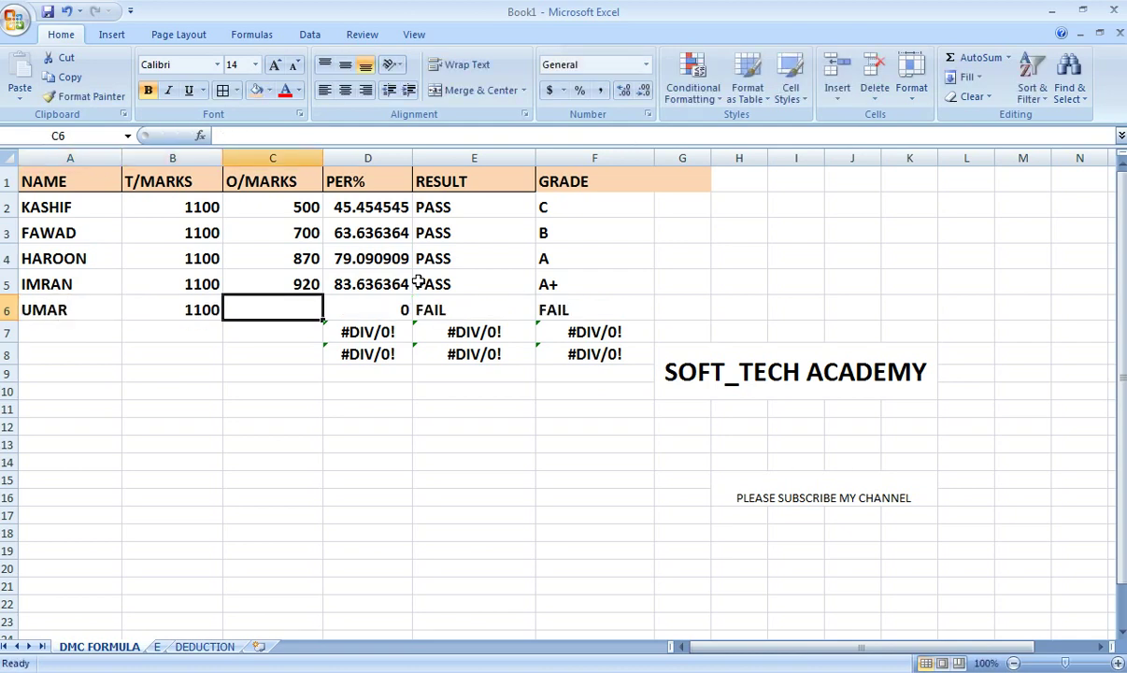
text(400)
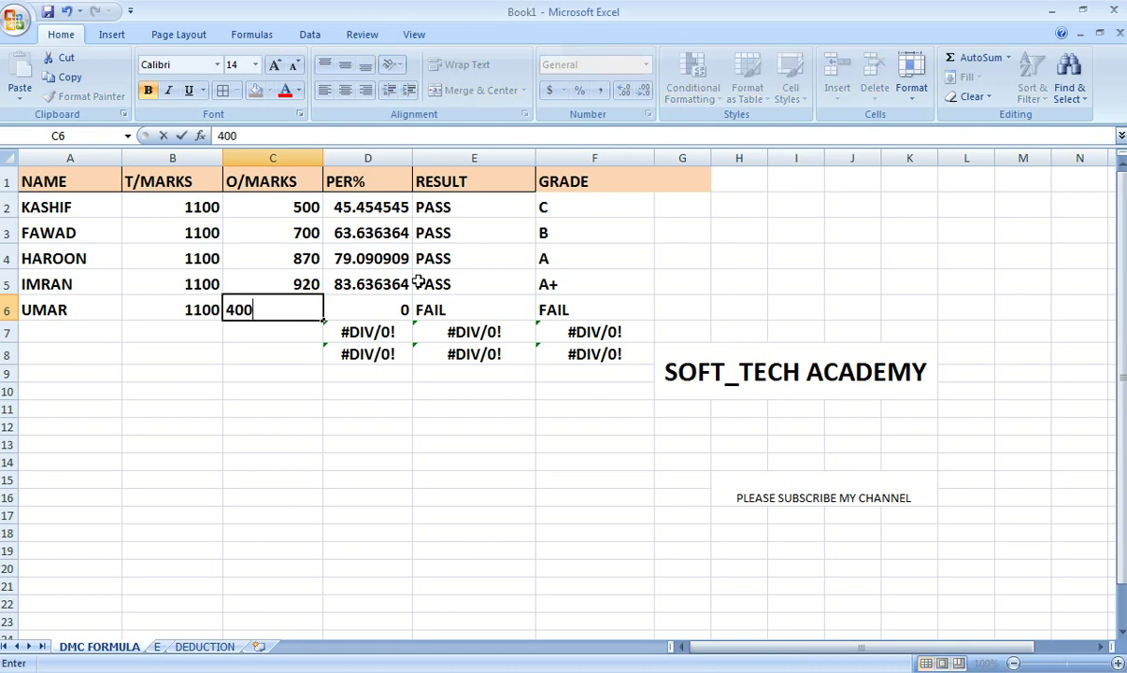
key(Return)
key(Left)
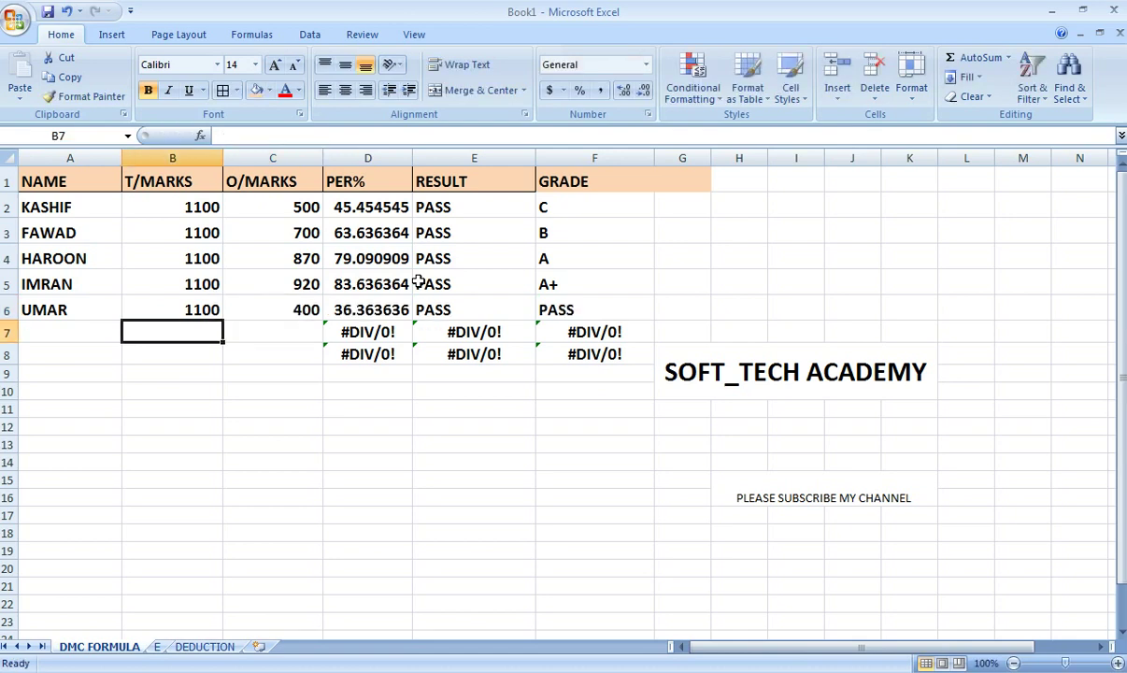
key(Left)
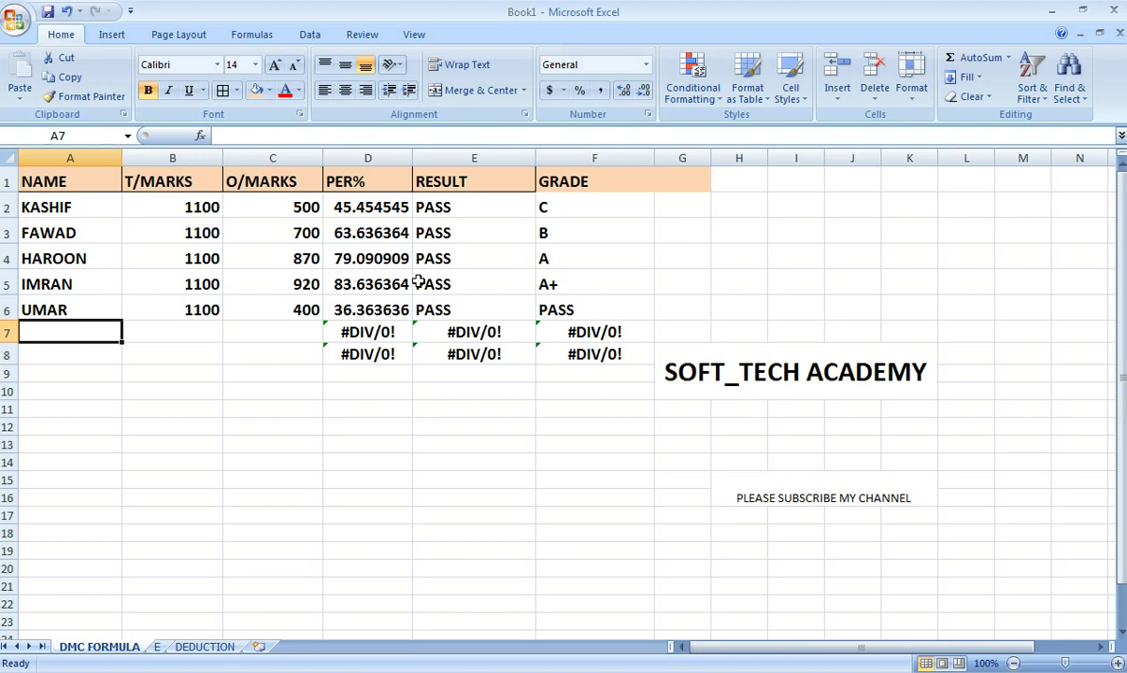
Add the sixth student in row 7 with 1100 total and 350 obtained marks.
text(F)
key(BackSpace)
key(BackSpace)
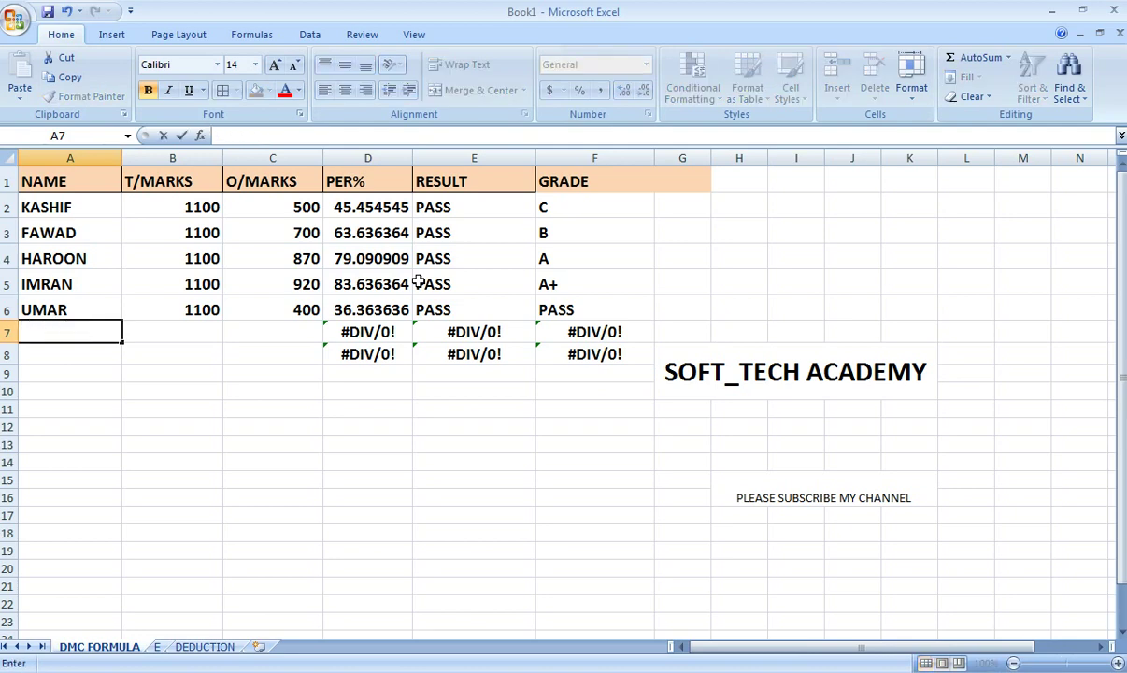
text(KHALID)
key(BackSpace)
text(D)
key(Tab)
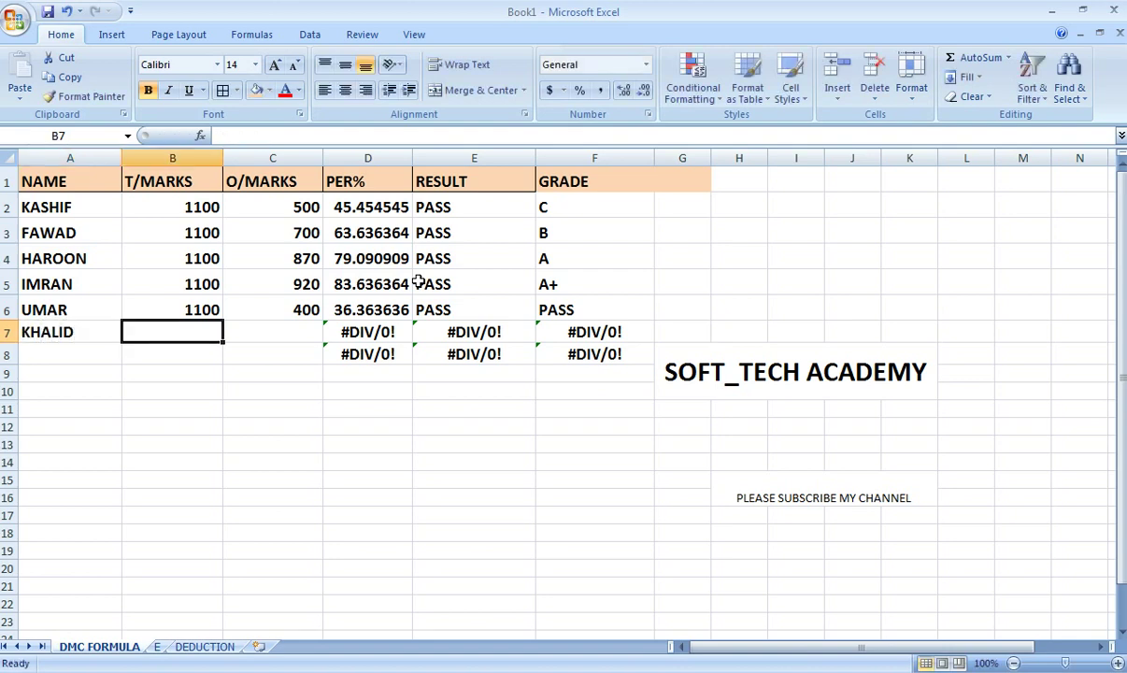
text(1100)
key(Tab)
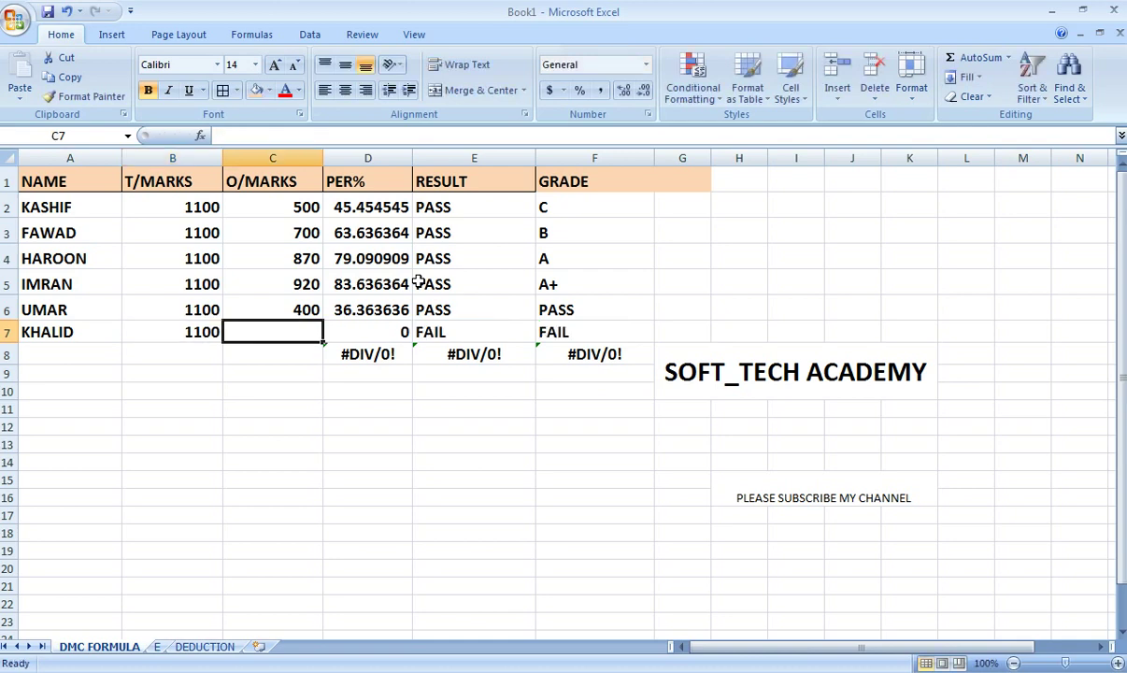
text(350)
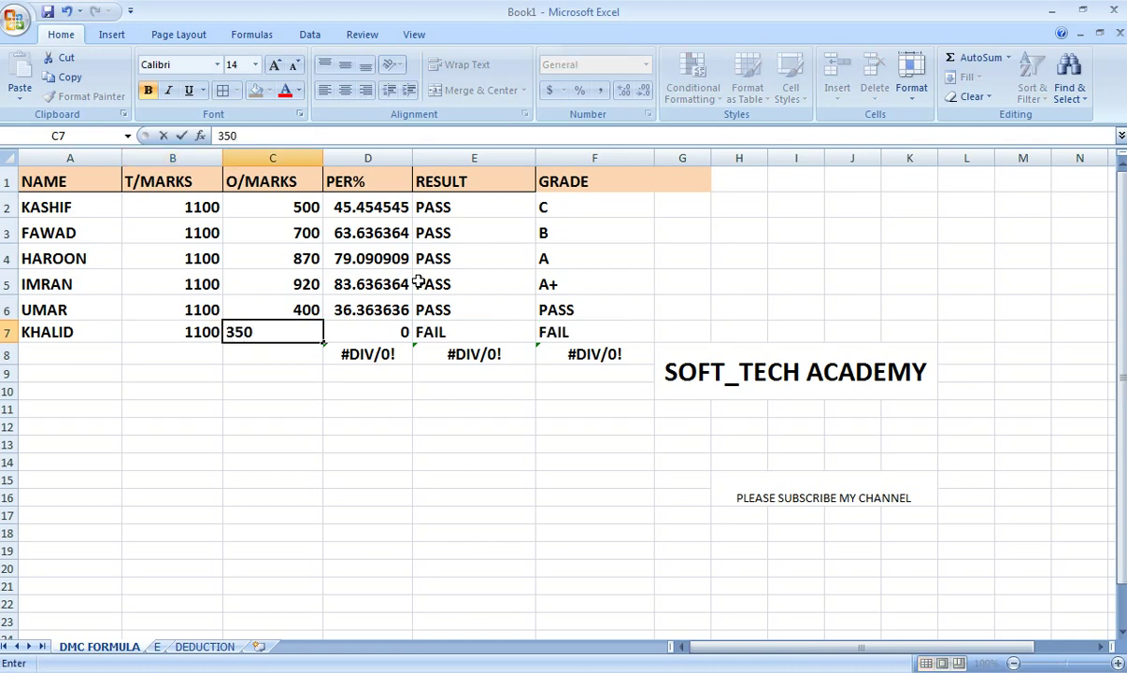
key(Return)
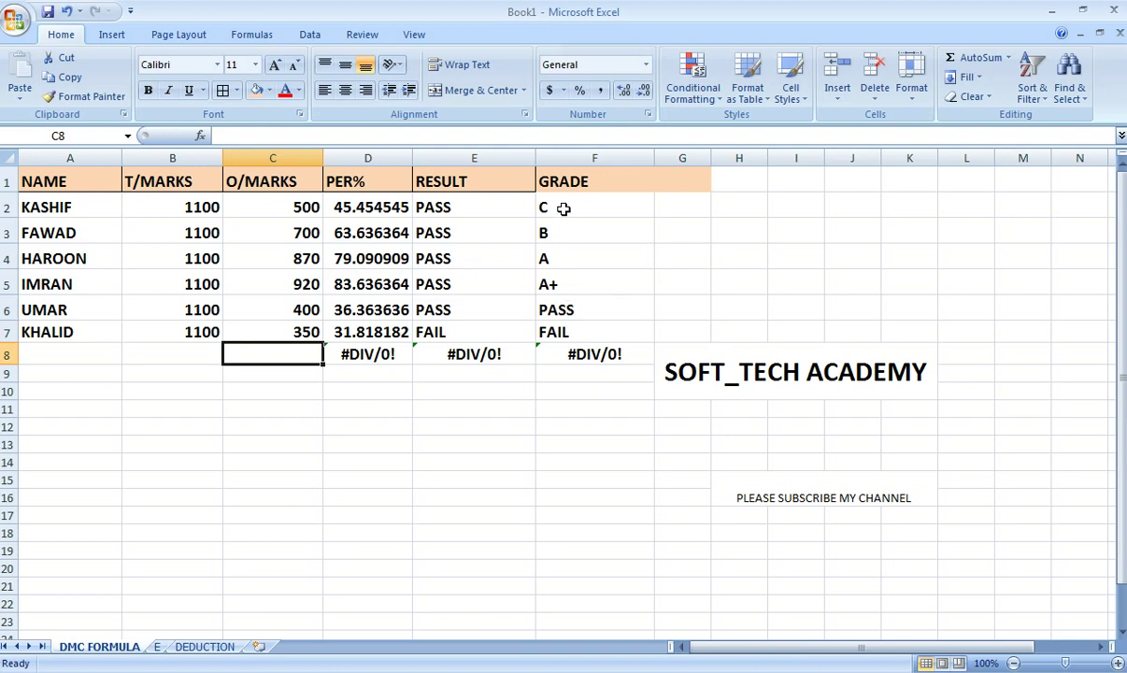
drag(563, 216, 580, 321)
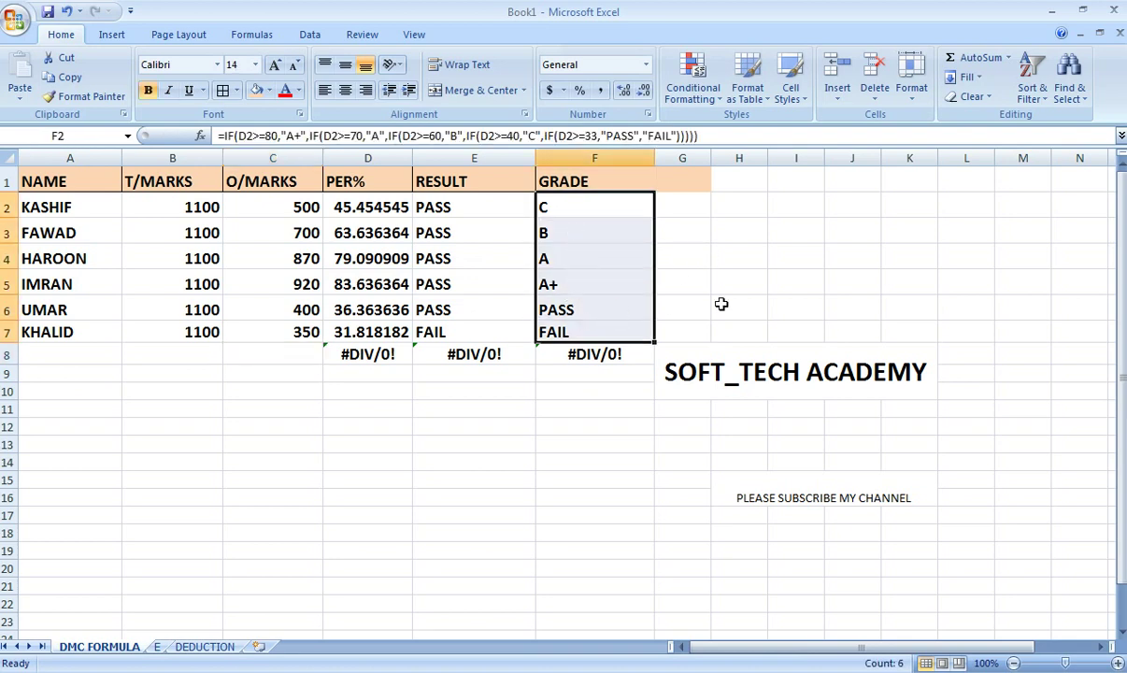